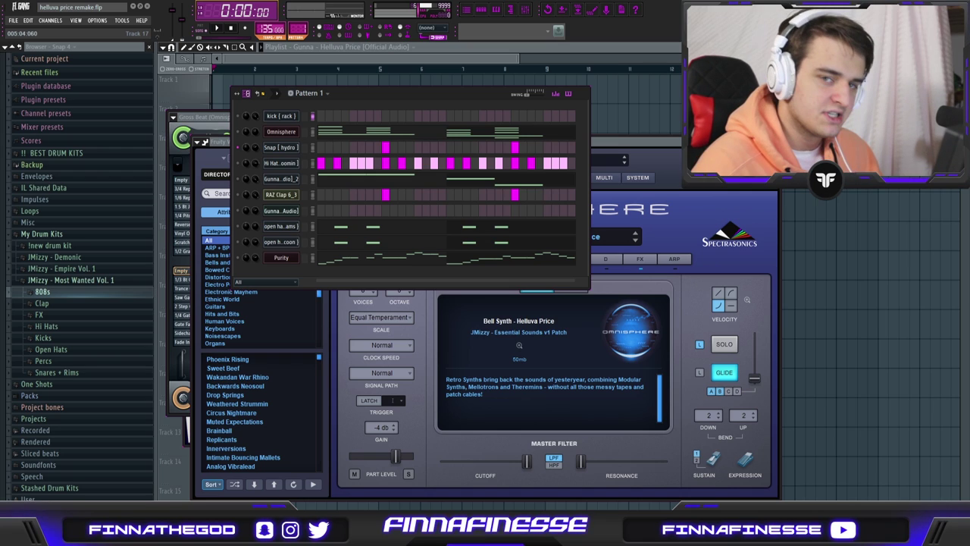
- Examine the layers of the Bell Synth - Helluva Price patch and browse the Synthesizers soundsources behind layer A
left_click(354, 168)
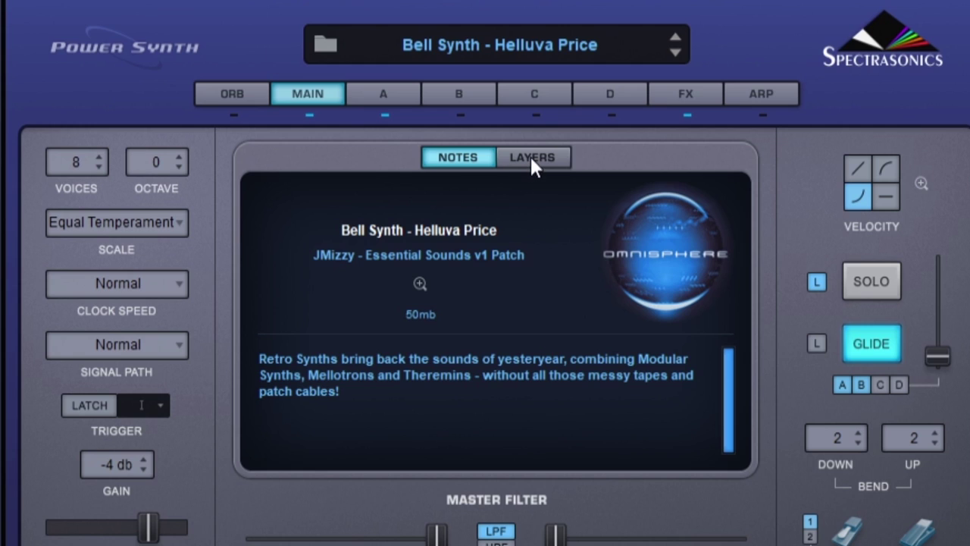
left_click(531, 159)
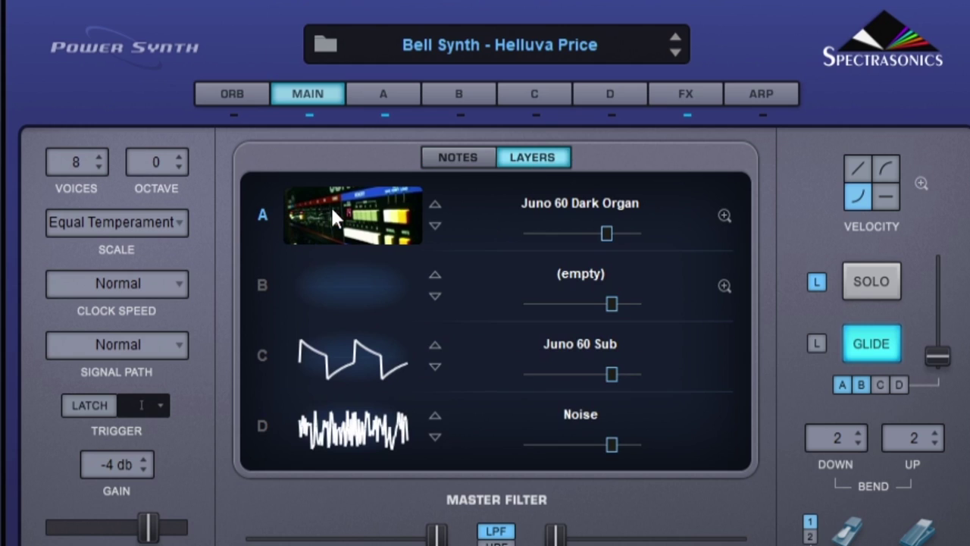
left_click(331, 210)
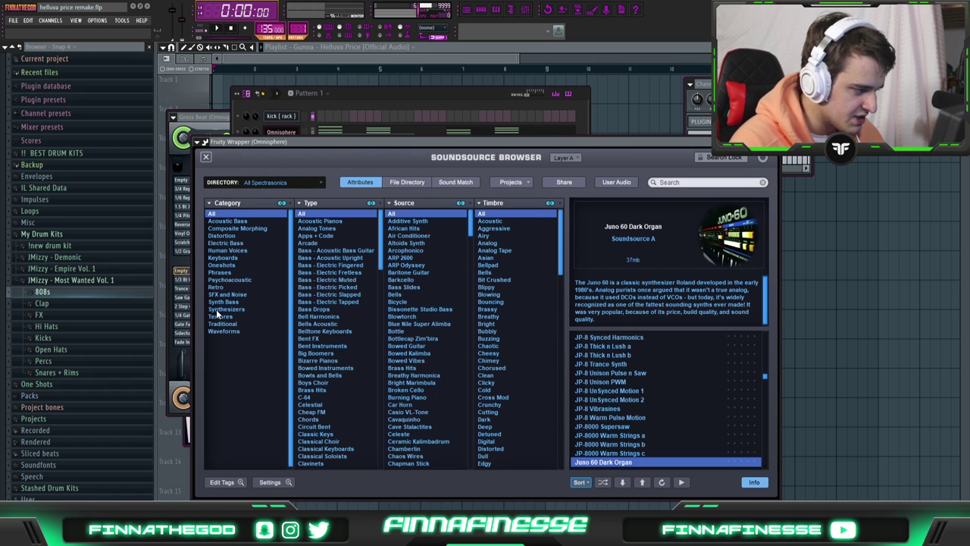
left_click(219, 309)
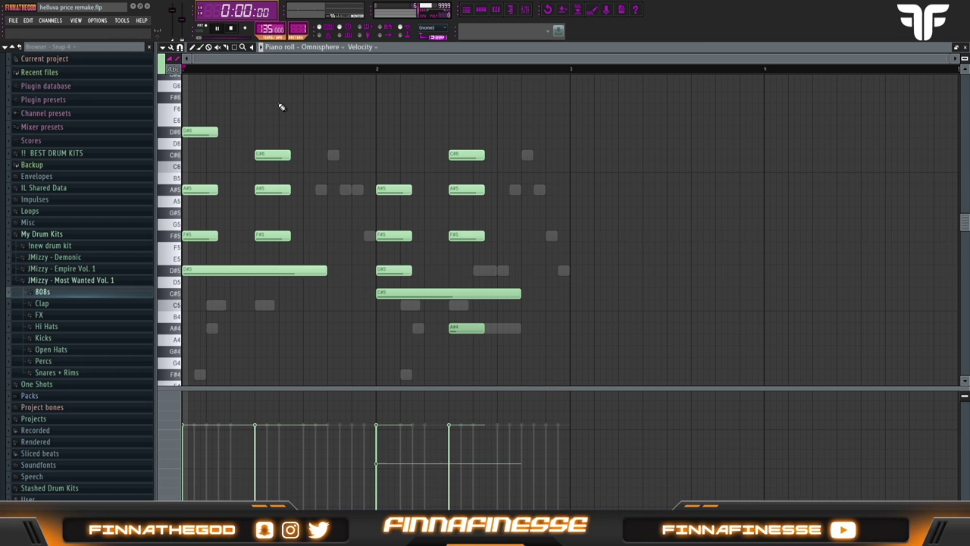
- Play back the Omnisphere notes and inspect Purity's Celesta preset and the second Gunna audio channel
key("space")
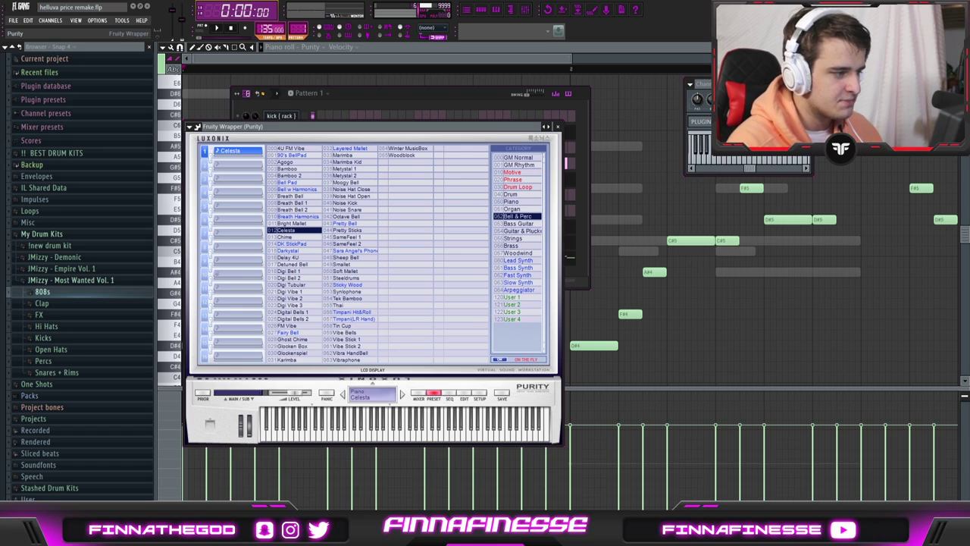
left_click_drag(287, 127, 574, 132)
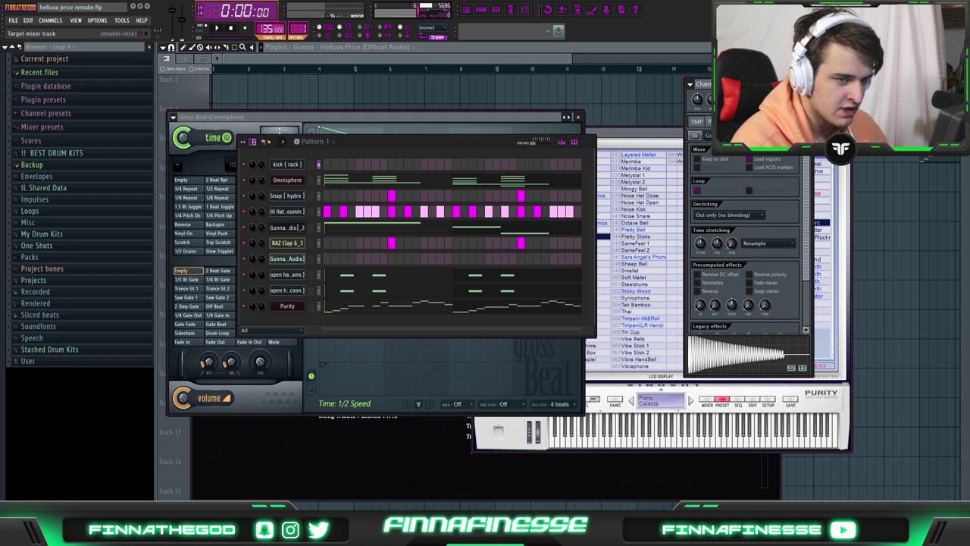
left_click(287, 227)
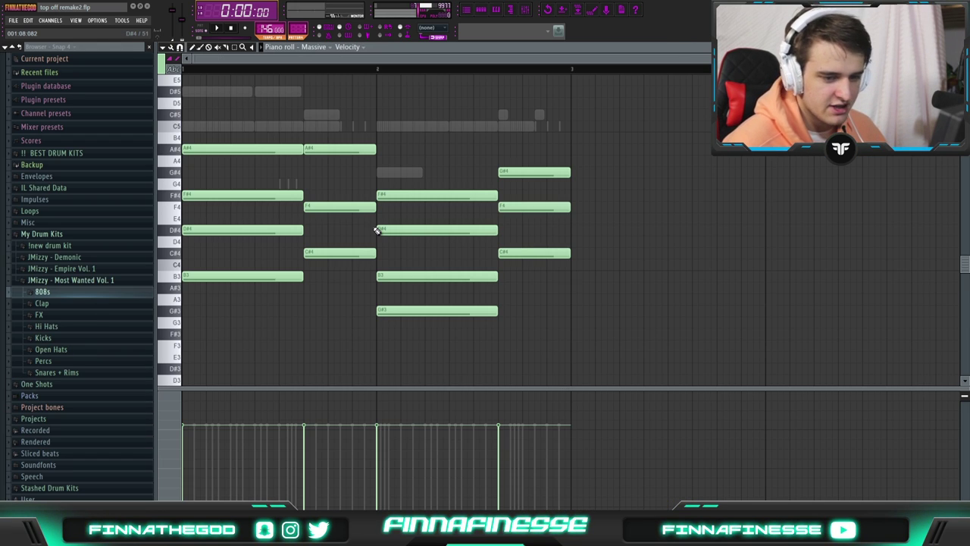
- Examine the Massive chords and the hi-hat rolls in the top off remake project and play its pattern
key("ctrl+a")
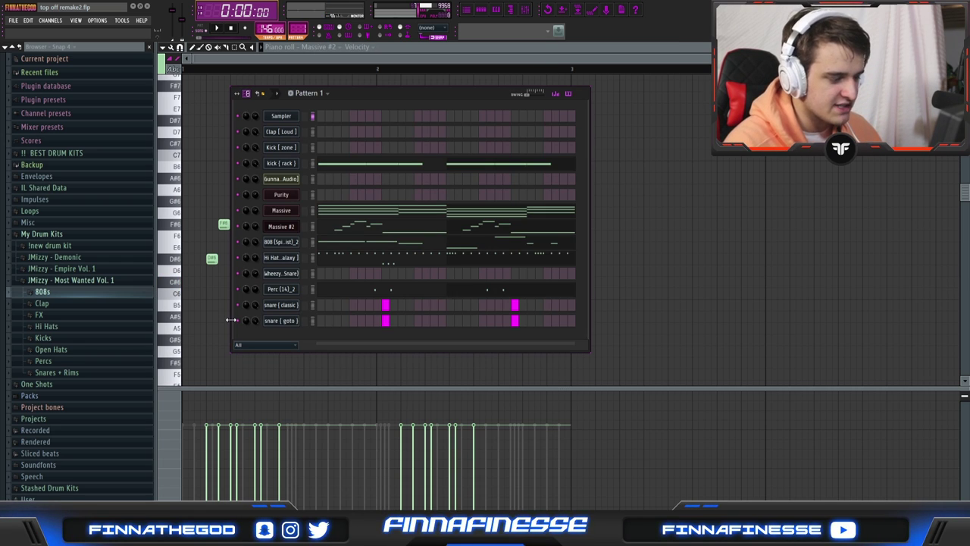
left_click(416, 262)
scroll(416, 263, "down", 2)
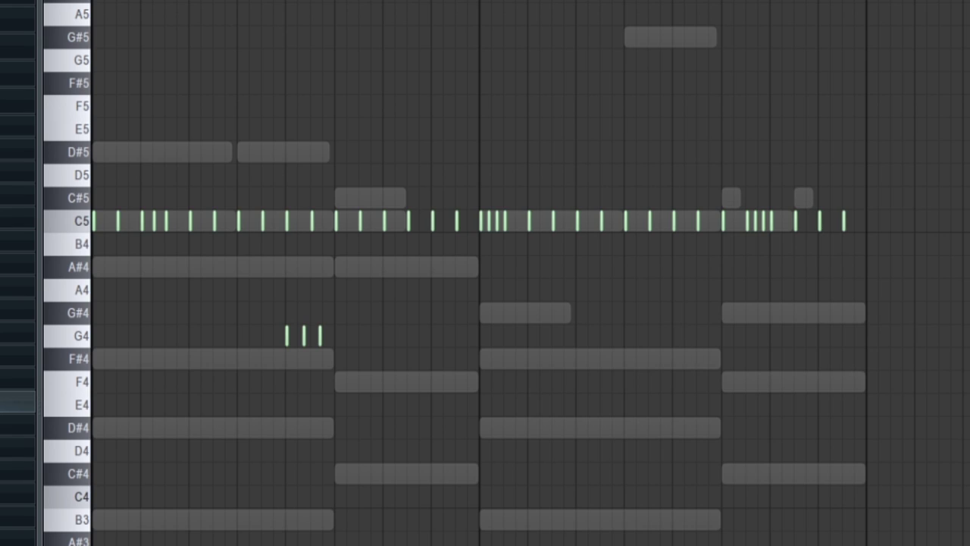
left_click_drag(966, 370, 473, 168)
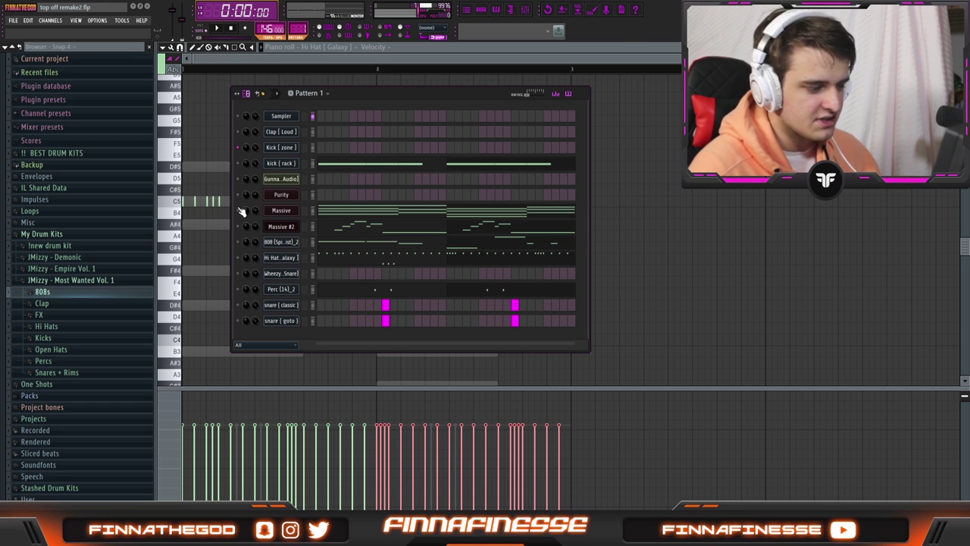
key("space")
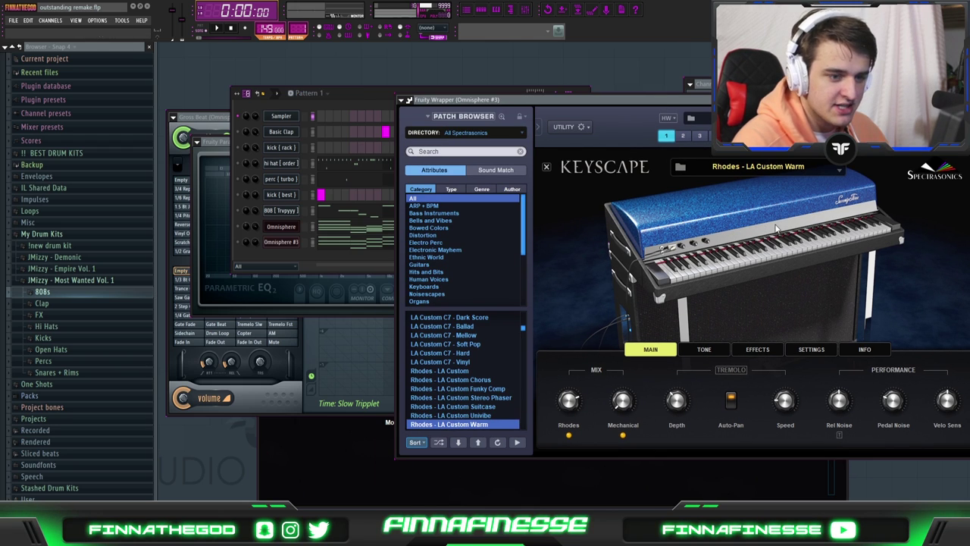
- Inspect the Rhodes - LA Custom Warm patch in the outstanding remake project and open Gross Beat on the Omnisphere mixer track
left_click_drag(583, 102, 537, 234)
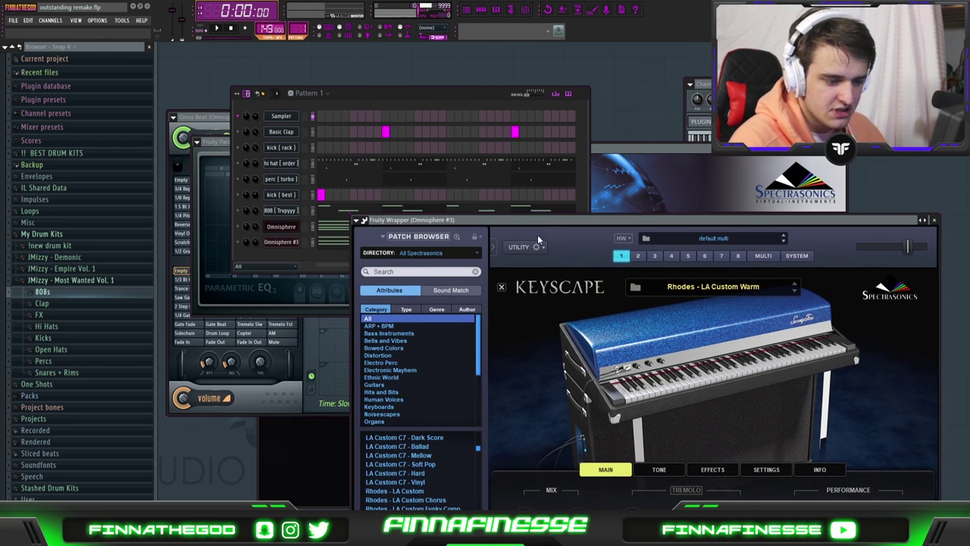
left_click(580, 190)
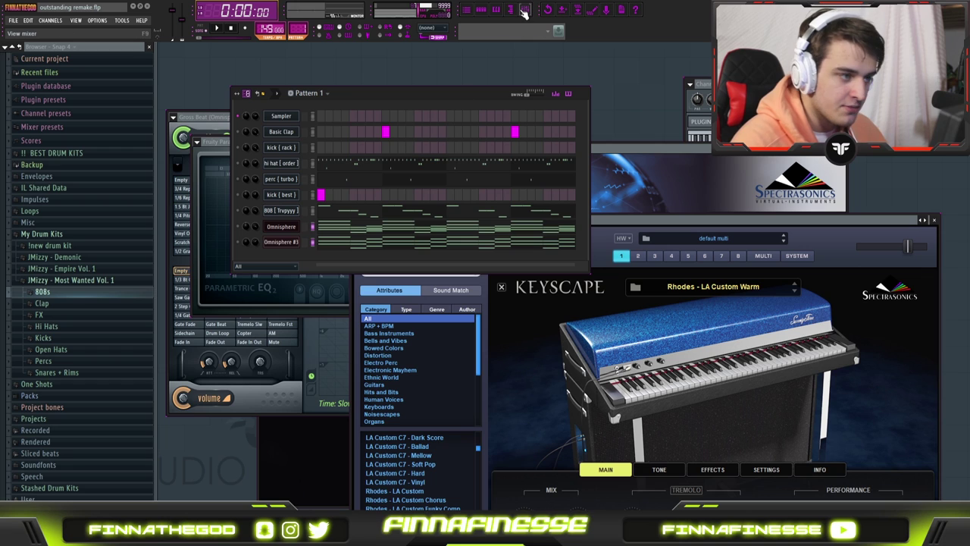
left_click(525, 11)
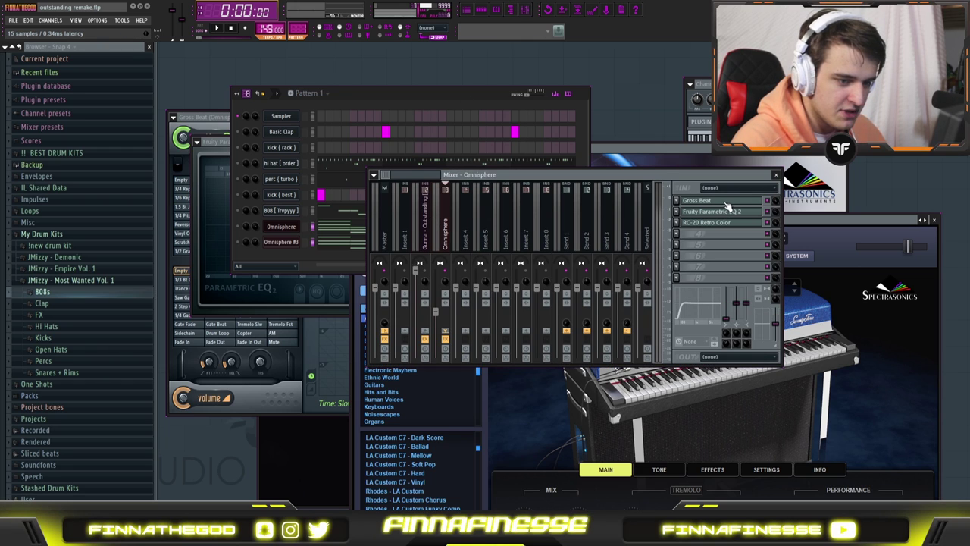
left_click(721, 204)
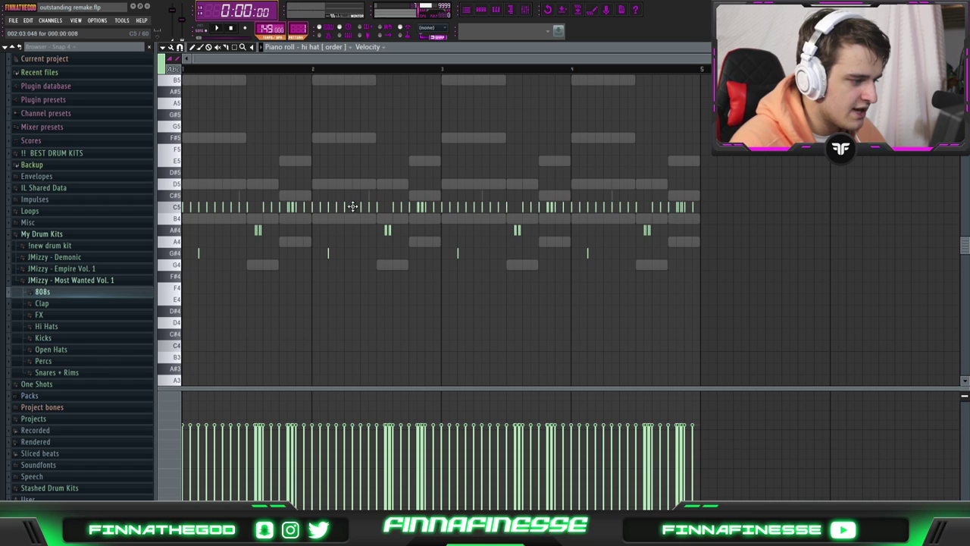
- Select all the hi hat [ order ] notes and examine their rolls and pitch changes up close
left_click_drag(739, 304, 207, 170)
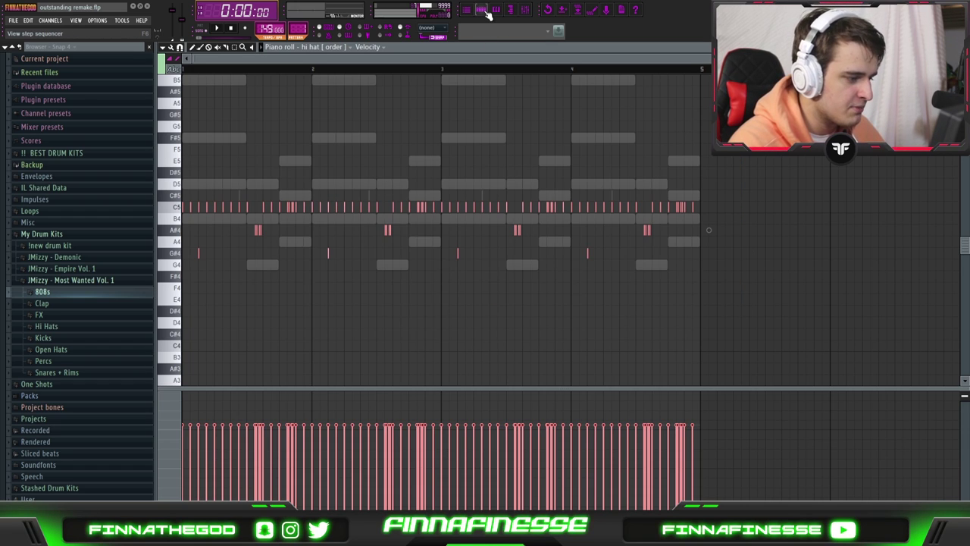
scroll(394, 182, "up", 3)
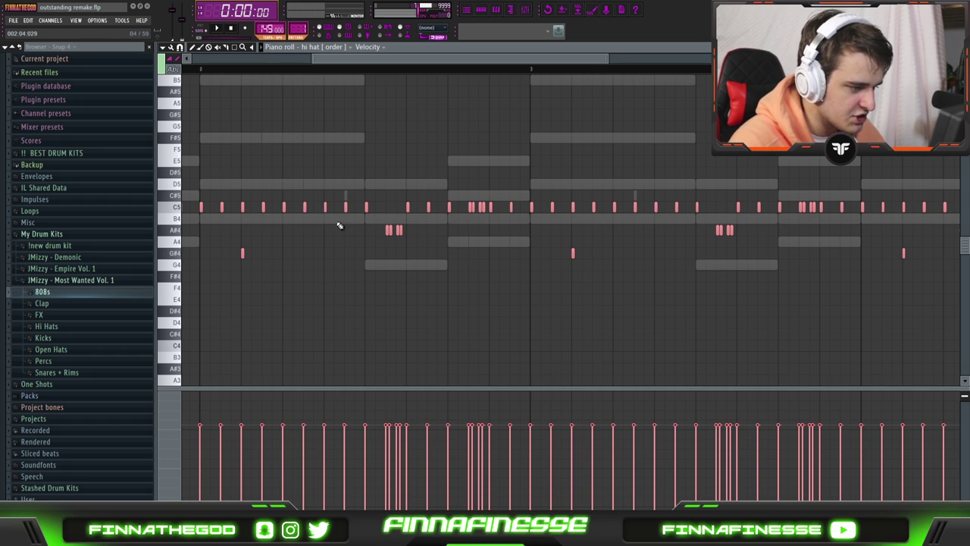
scroll(396, 251, "down", 3)
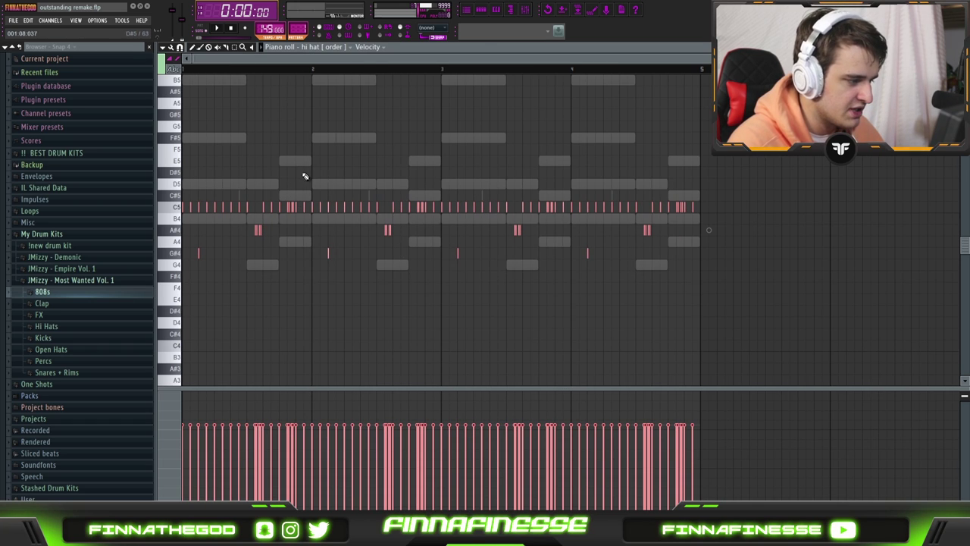
- Play the outstanding remake pattern and examine the first chord of the Omnisphere progression
left_click(481, 10)
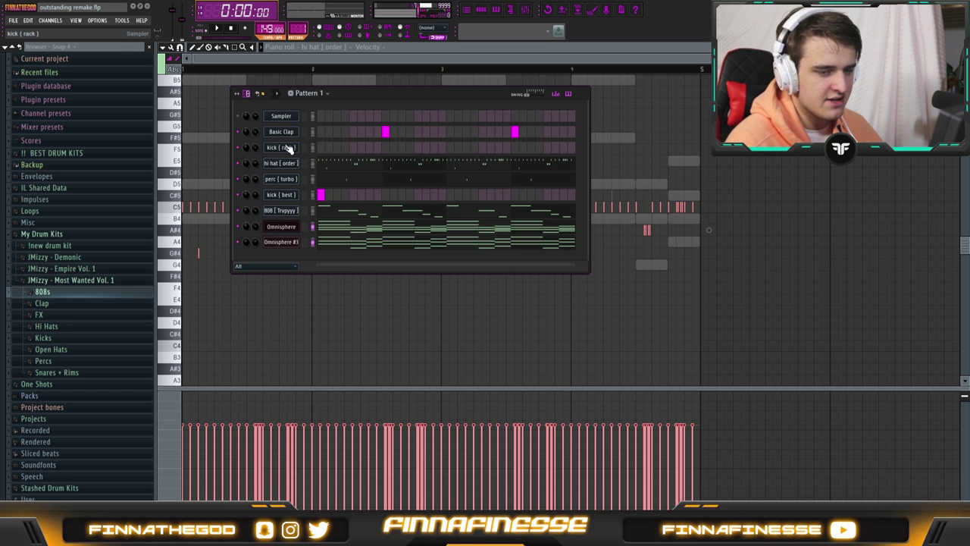
key("space")
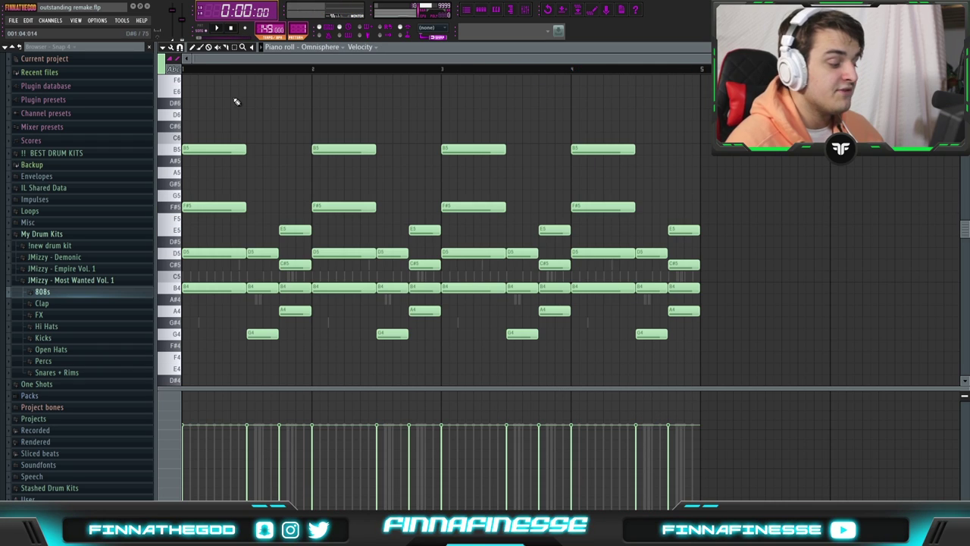
left_click_drag(207, 85, 212, 299)
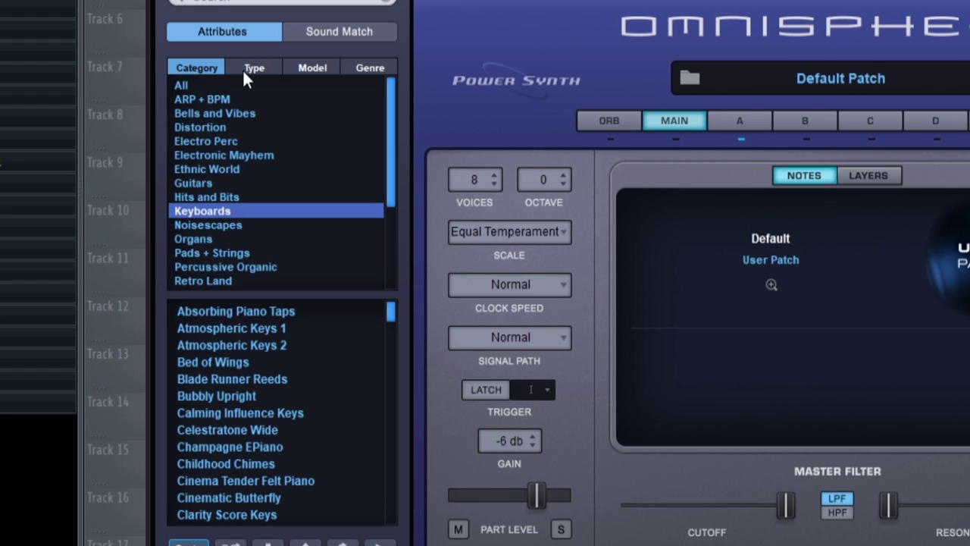
- Filter the Keyboards patches to Electric Pianos and load the Dual Univibe 140B Vinyl patch
left_click(244, 68)
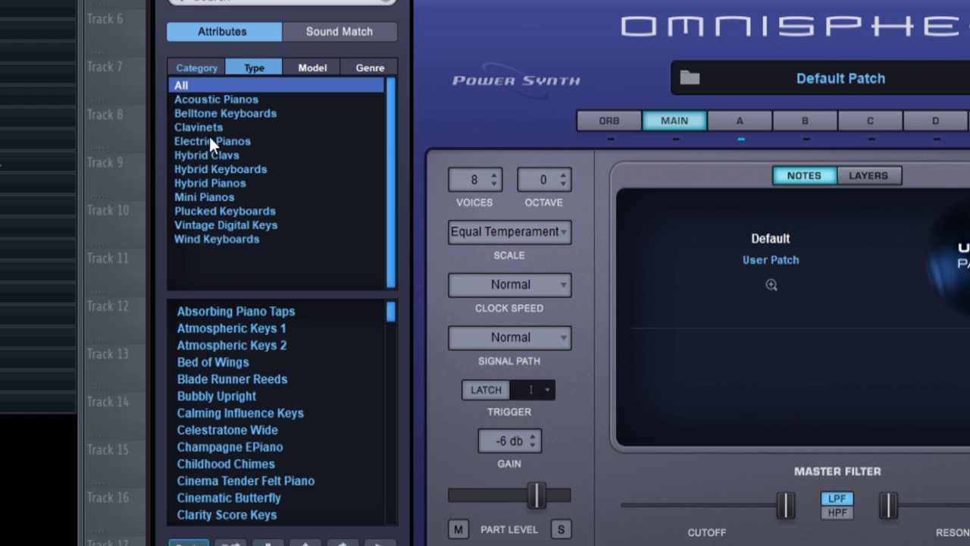
left_click(205, 141)
scroll(276, 366, "down", 2)
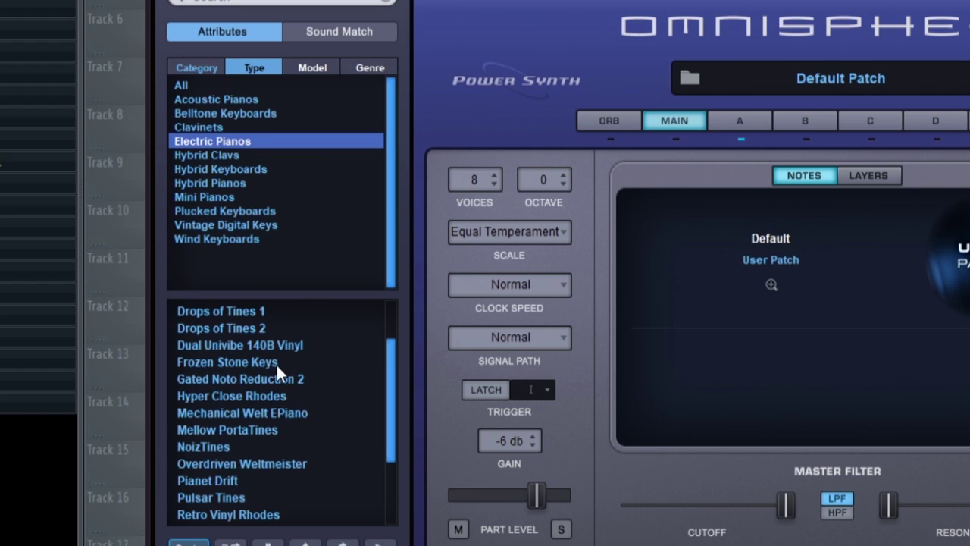
left_click(238, 380)
left_click(488, 134)
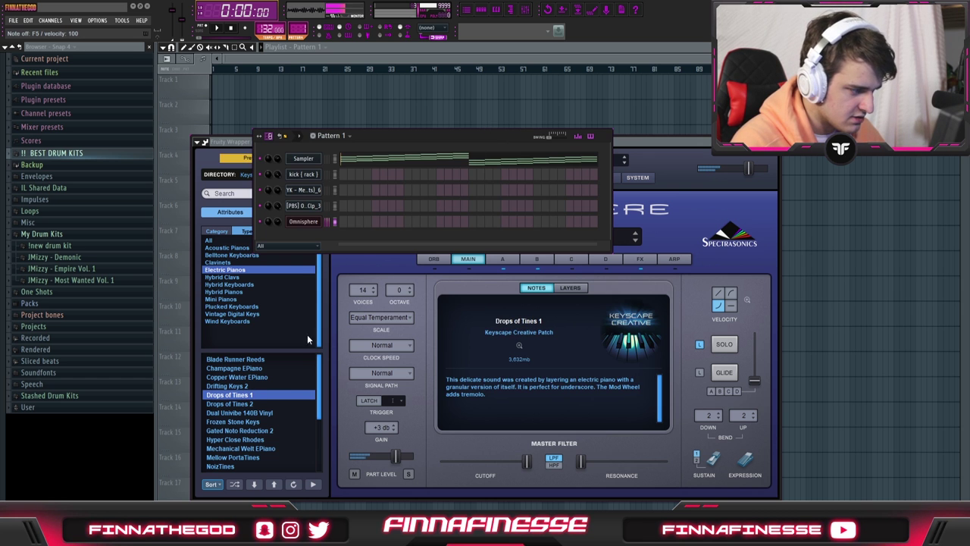
left_click(240, 412)
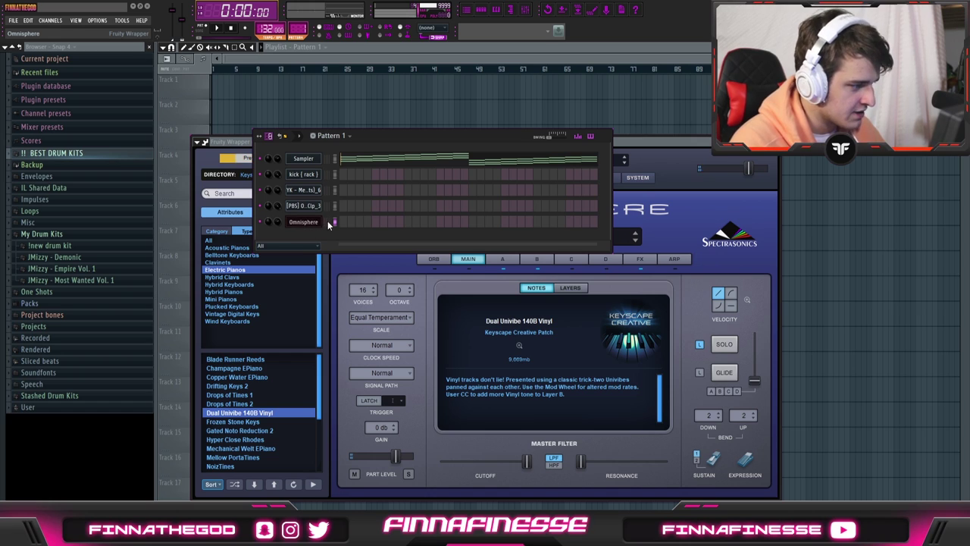
- Transpose the Sampler's chord progression up one semitone and copy it into the Omnisphere channel
key("F7")
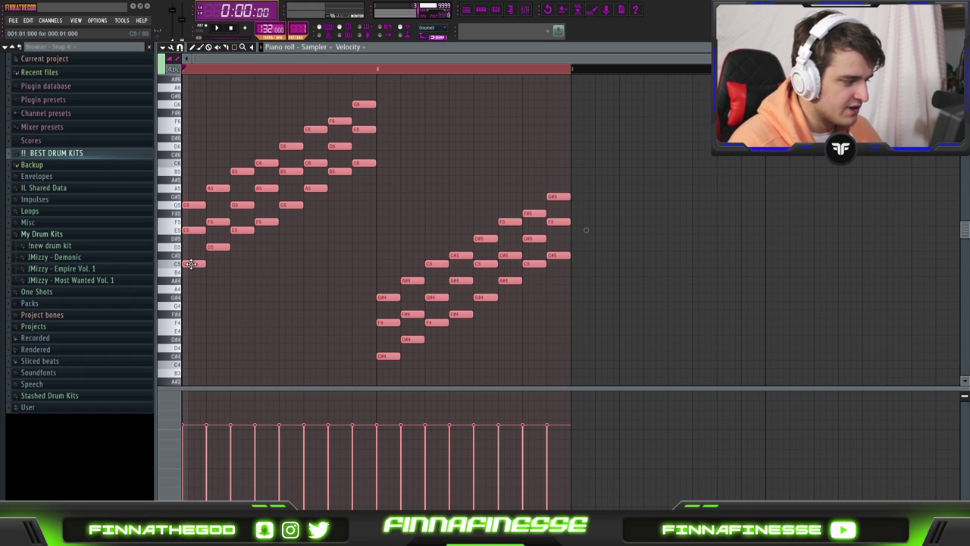
key("shift+Up")
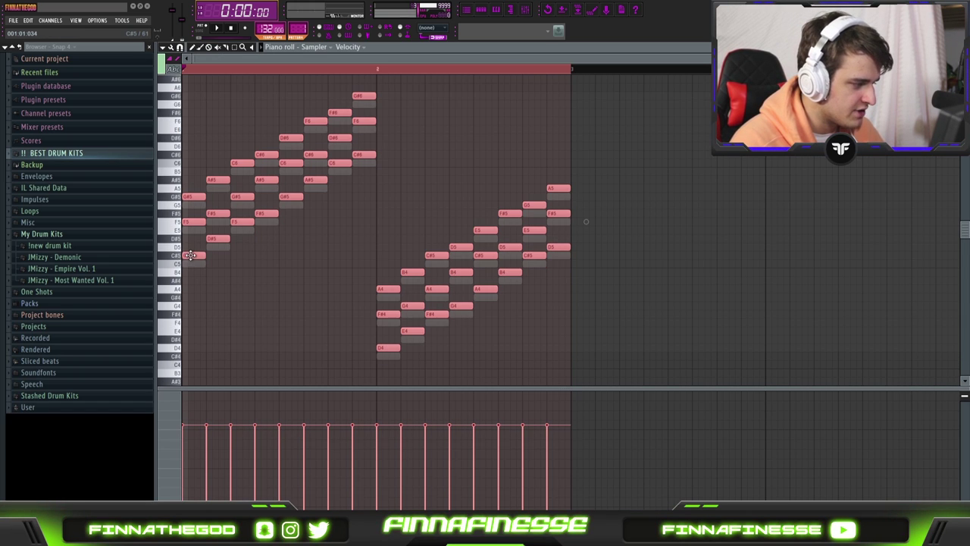
left_click(477, 16)
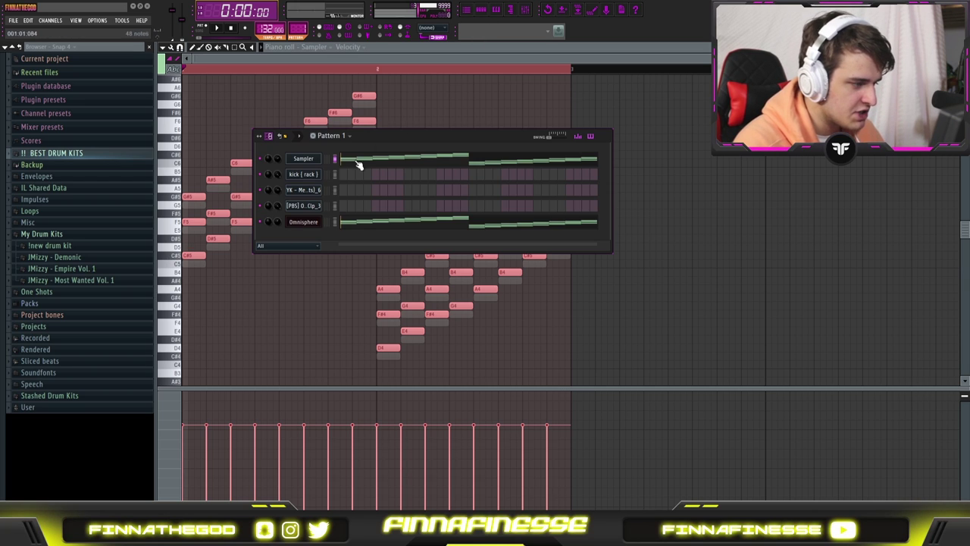
left_click(338, 220)
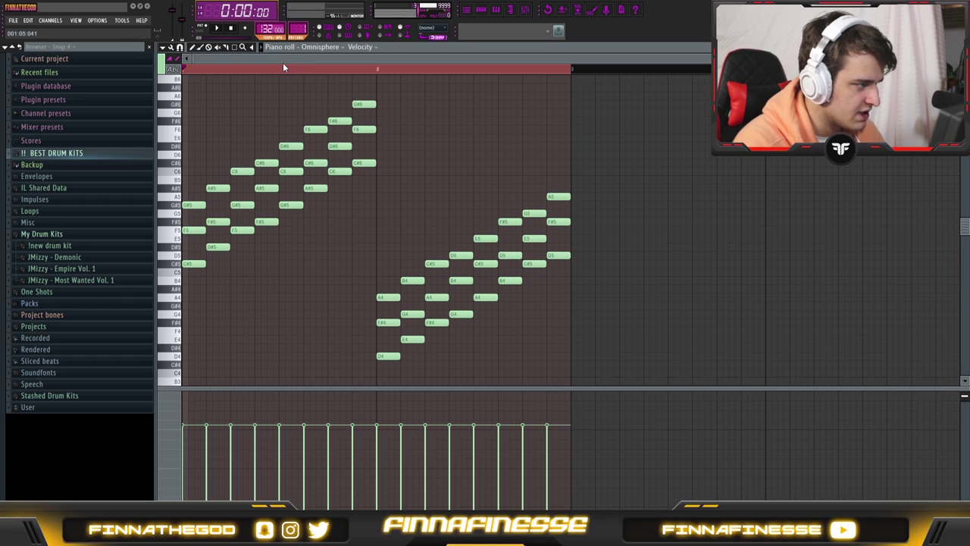
- Audition the second bar's chords in Omnisphere and delete the unwanted ones, keeping B4-D5-F#5, E4-G4-B4 and F#4-A4-C#5
key("space")
left_click_drag(500, 70, 406, 76)
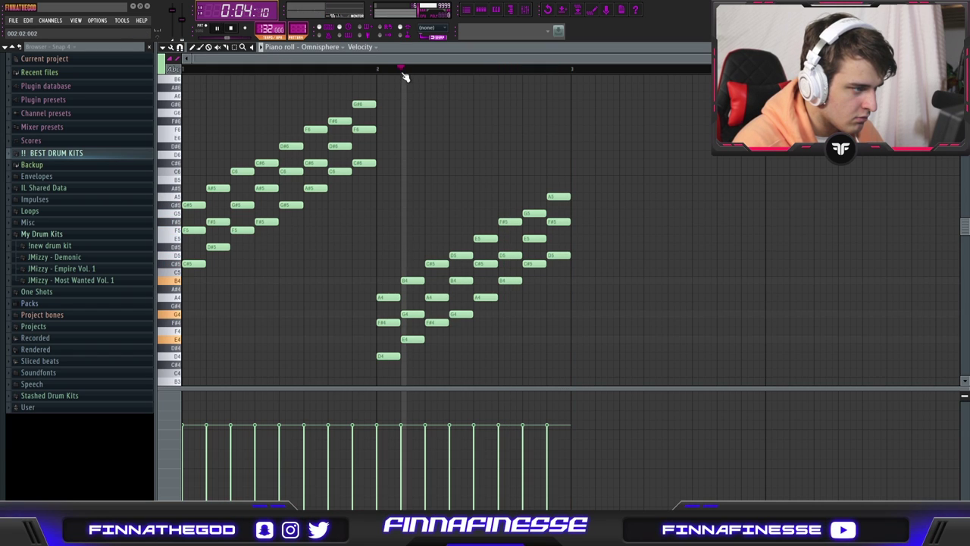
key("space")
left_click_drag(616, 300, 562, 259)
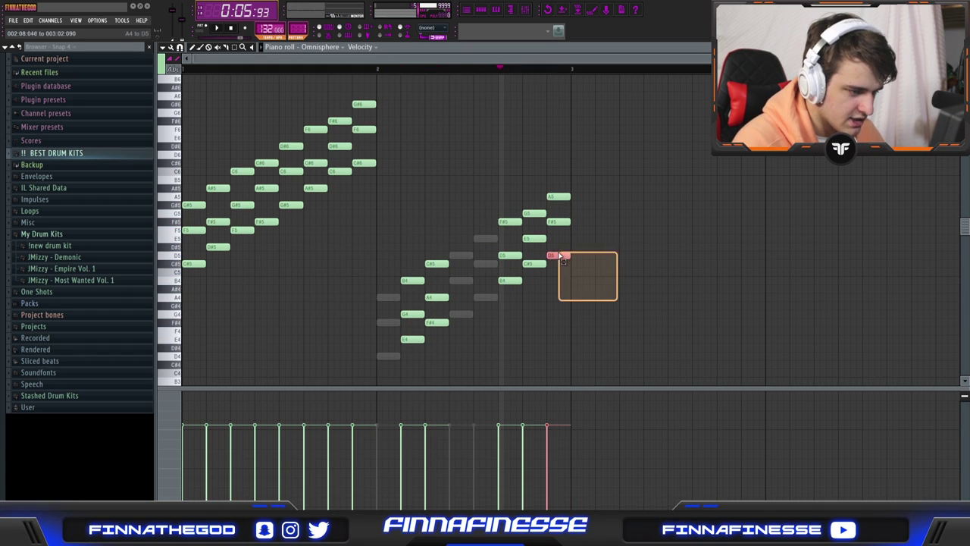
- Move the B4-D5-F#5 chord to the start of the first bar and lower it one octave
scroll(530, 262, "up", 3)
left_click_drag(499, 262, 184, 263)
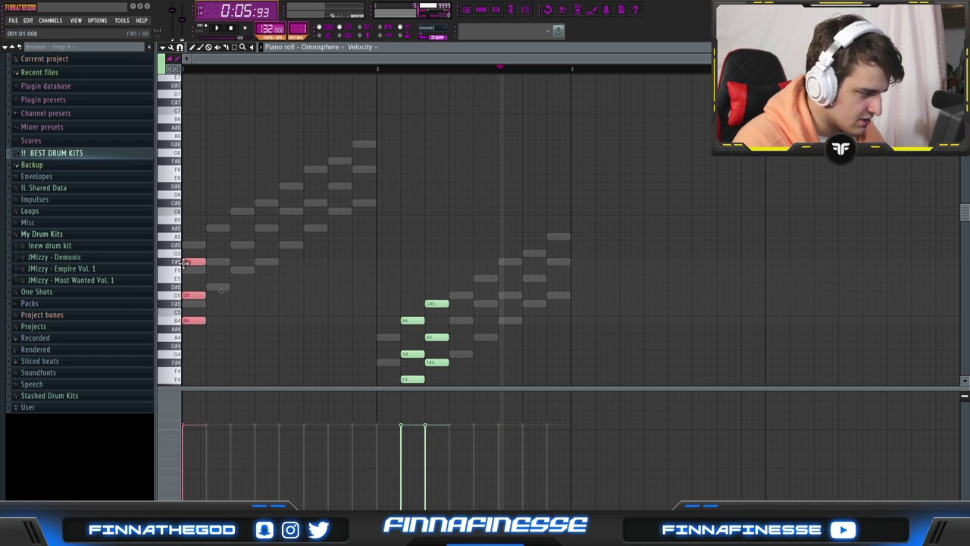
key("ctrl+Down")
scroll(188, 271, "down", 3)
- Try to join all the remaining Omnisphere chords with legato and undo it
key("ctrl+a")
key("ctrl+l")
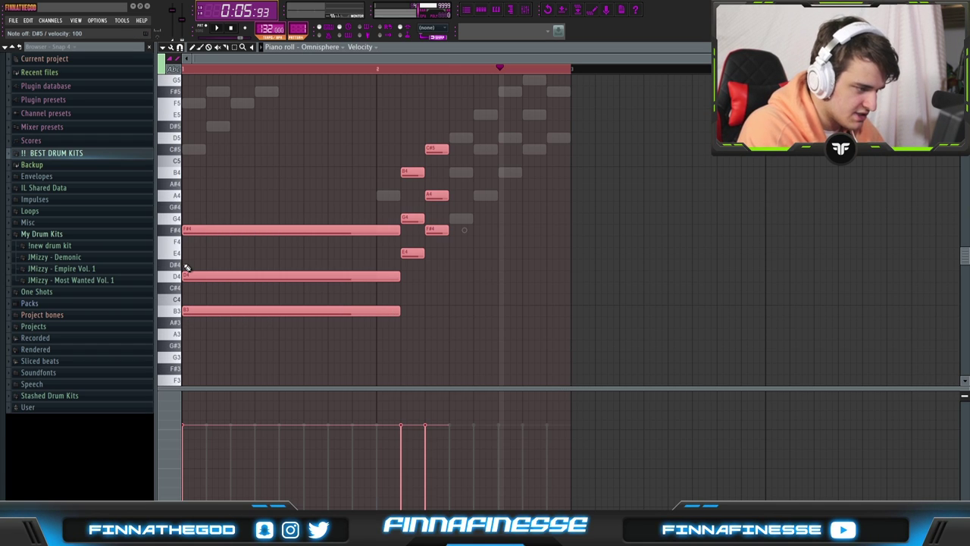
key("ctrl+z")
- Lengthen the E4-G4-B4 and F#4-A4-C#5 chords to one beat each while the pattern plays
key("space")
left_click_drag(297, 121, 377, 254)
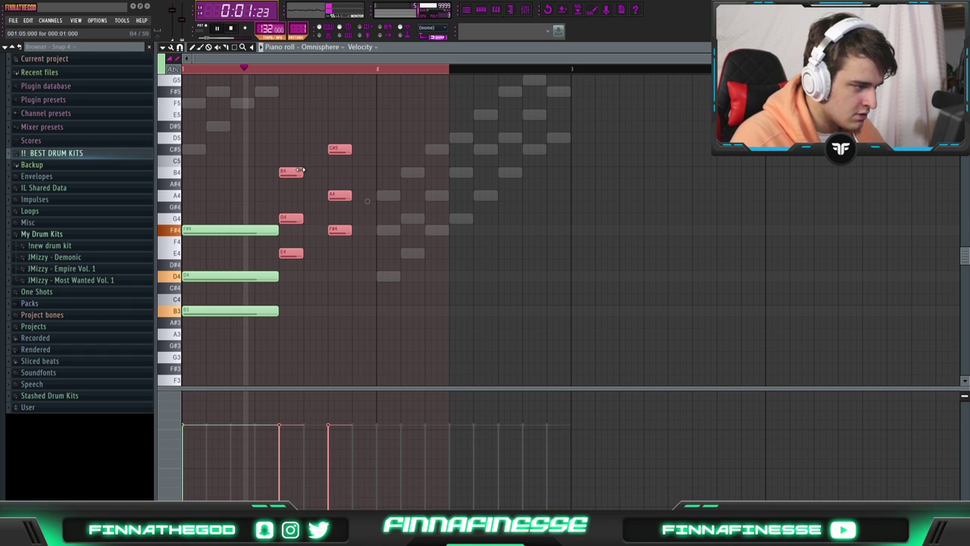
left_click_drag(301, 170, 335, 167)
left_click(337, 169)
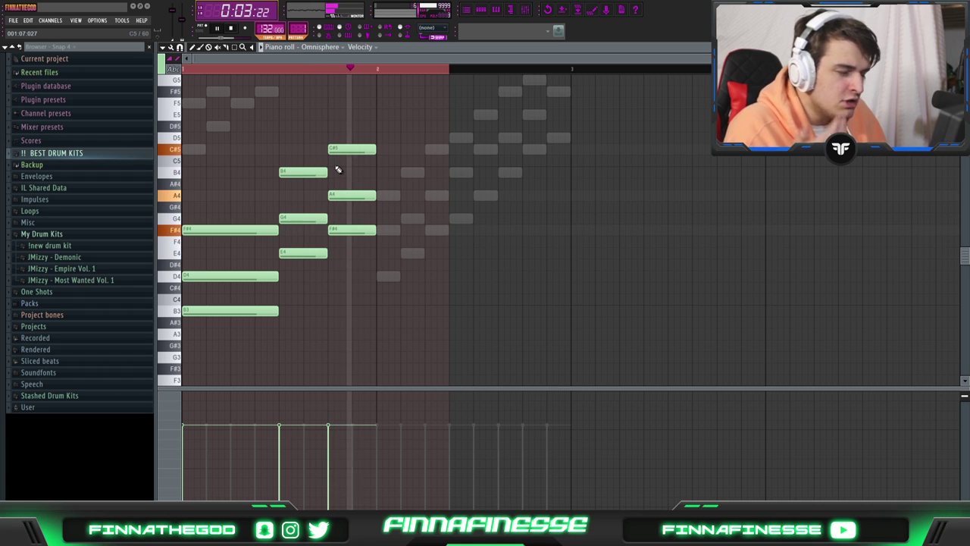
- Play back the first bar's Omnisphere chords and top the three chords with B4, D5 and E5 respectively
key("space")
key("ctrl+a")
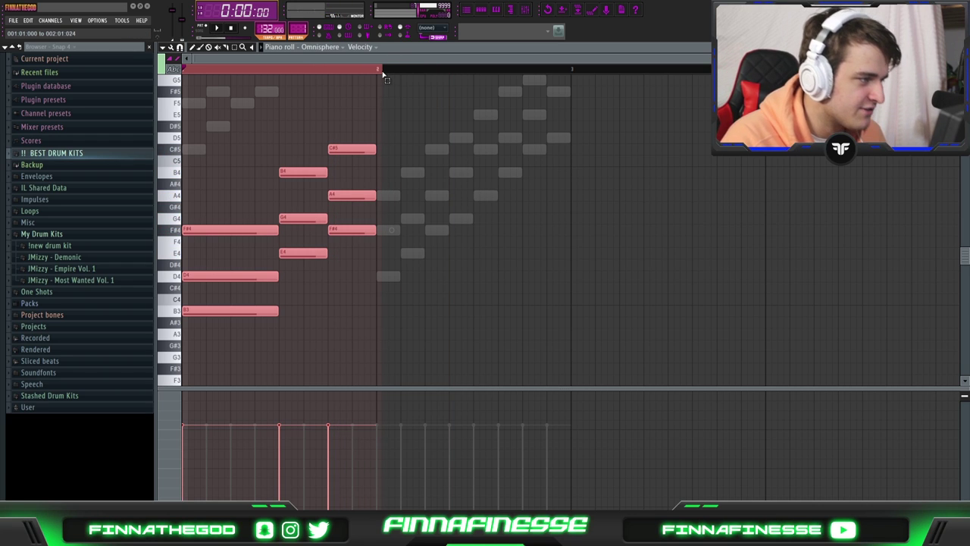
left_click(494, 12)
key("space")
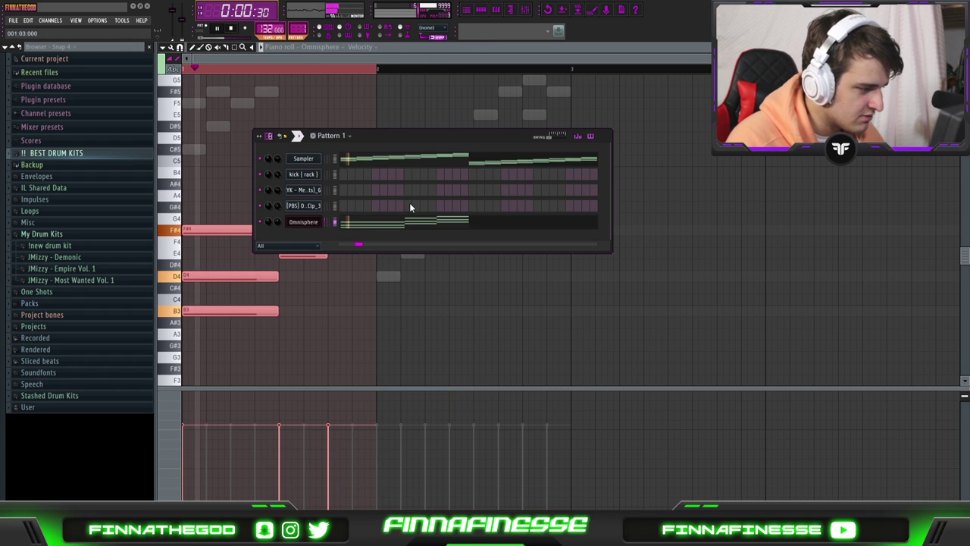
left_click(210, 219)
left_click(331, 115)
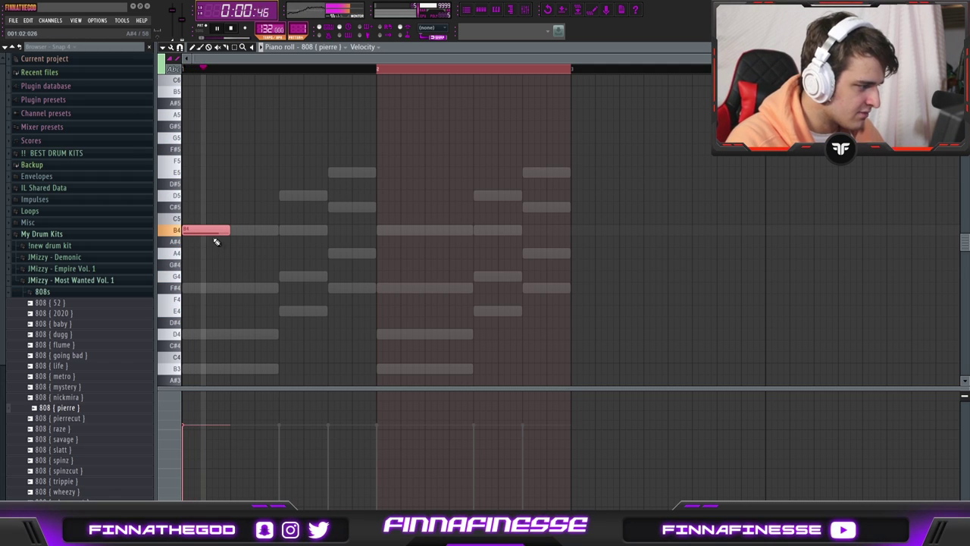
- Add a short B4 just before the second chord and a short D5 halfway through it in the 808 { pierre } line
left_click(282, 229)
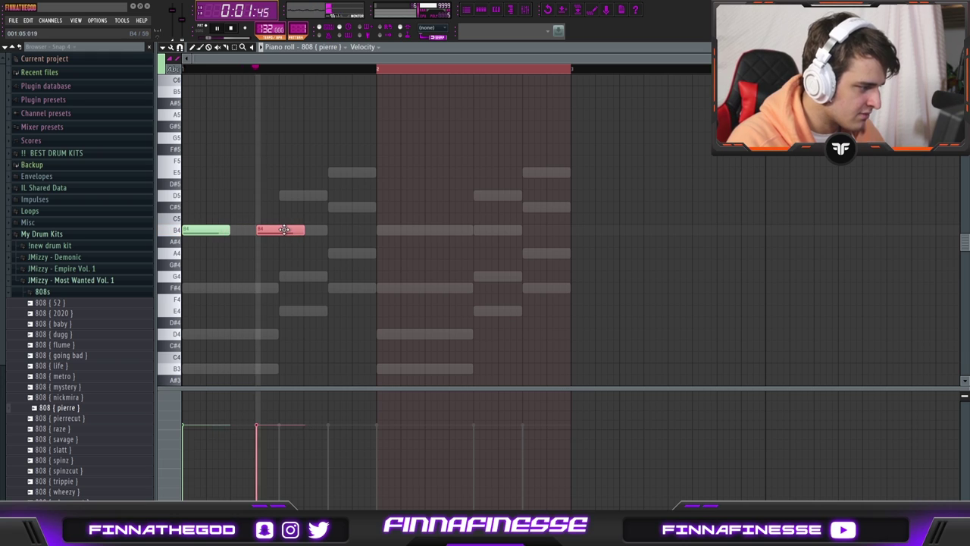
left_click_drag(304, 229, 278, 228)
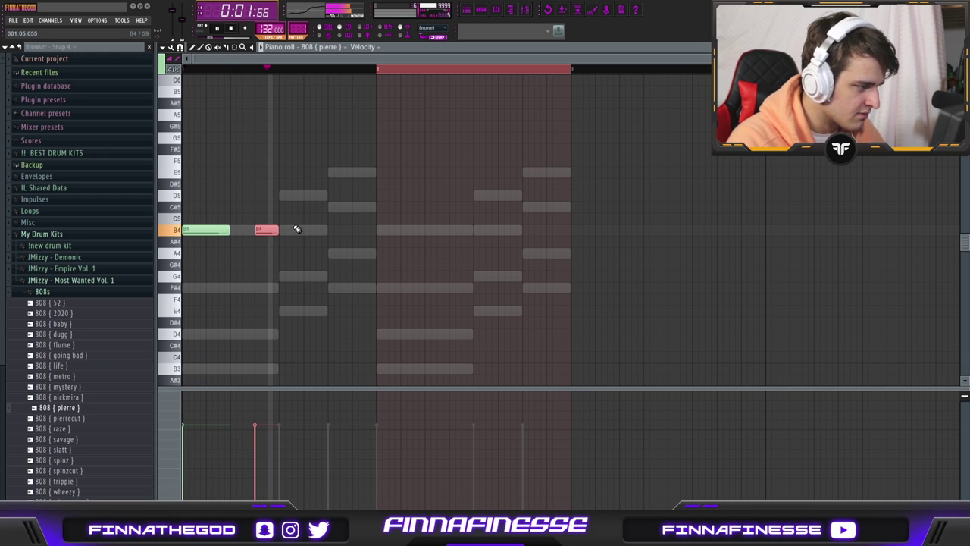
left_click(311, 195)
key("space")
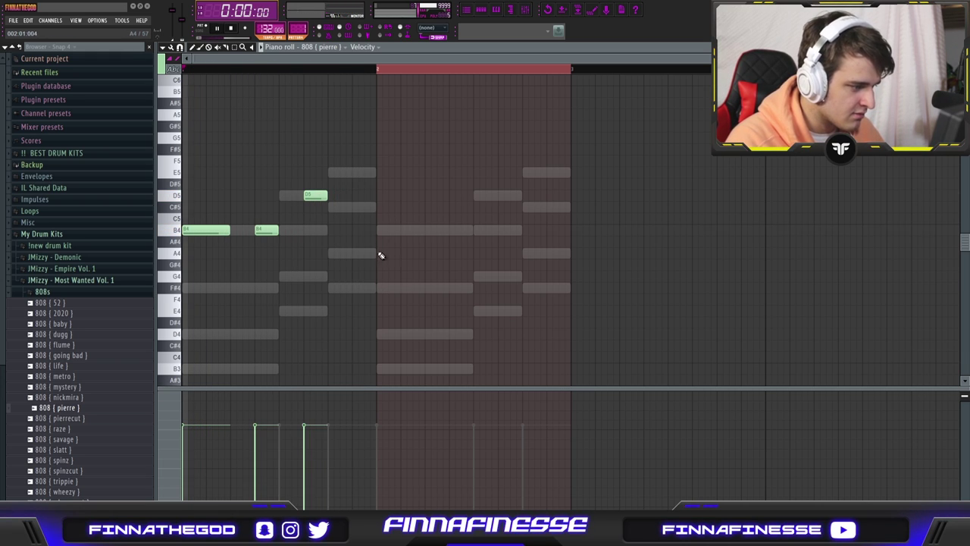
- Duplicate the first bar's 808 notes into the second bar while the pattern plays
key("space")
left_click_drag(379, 265, 182, 169)
key("ctrl+b")
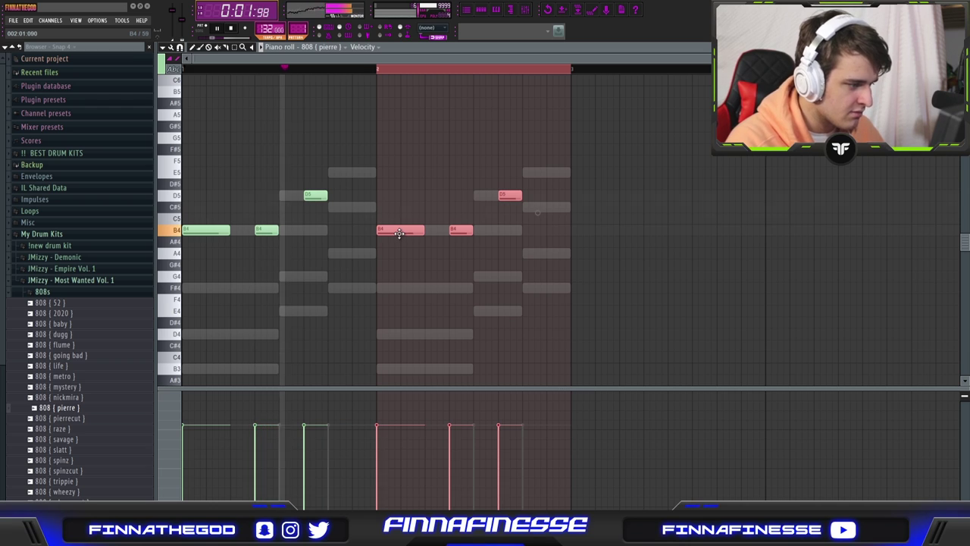
left_click(399, 233)
- Add a one-beat F#5 on top of the second bar's E4-G4-B4-D5 chord in Omnisphere and play the pattern
key("F6")
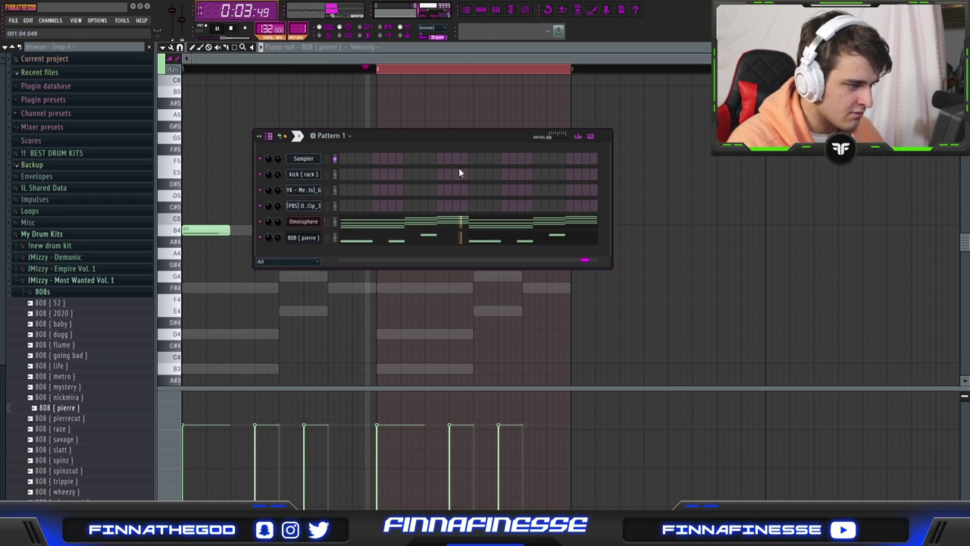
left_click(341, 225)
key("space")
left_click(472, 119)
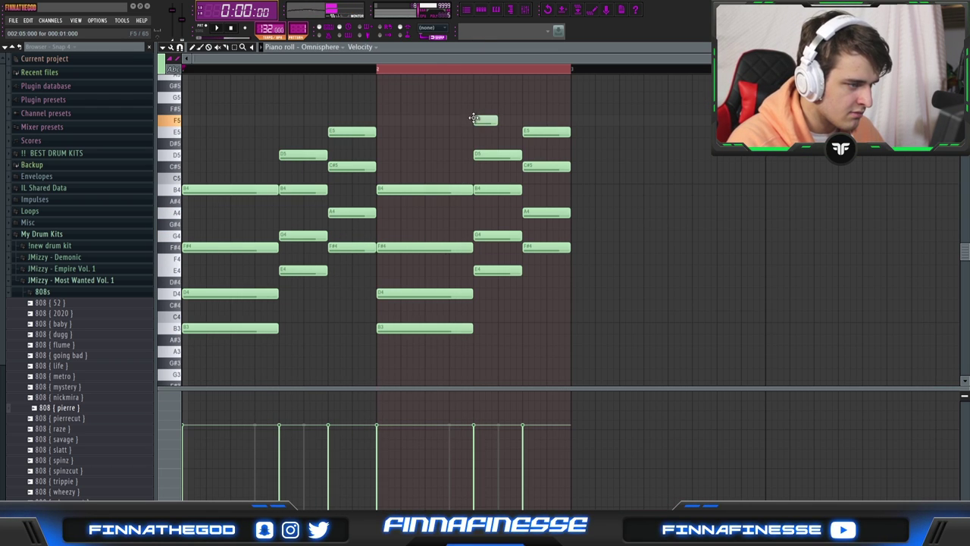
mouse_move(473, 119)
left_mouse_down()
mouse_move(477, 97)
mouse_move(478, 110)
mouse_move(522, 110)
left_mouse_up()
key("space")
- Try the second bar's E4-G4-B4-D5-F#5 chord without its E4 and put the note back
right_click(489, 271)
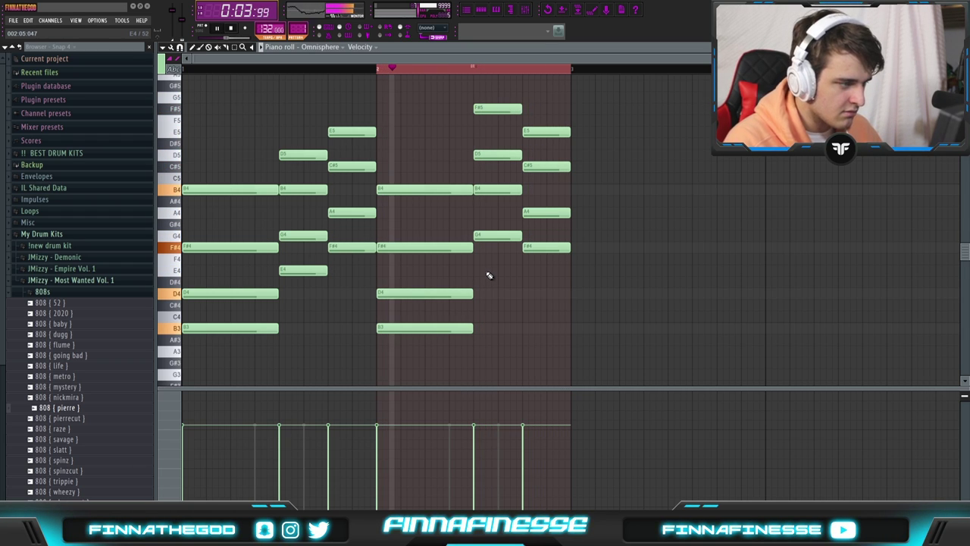
left_click(489, 272)
key("space")
- Play the pattern and continue the rising Xpand!2 melody with an E5 followed by a B4
key("F6")
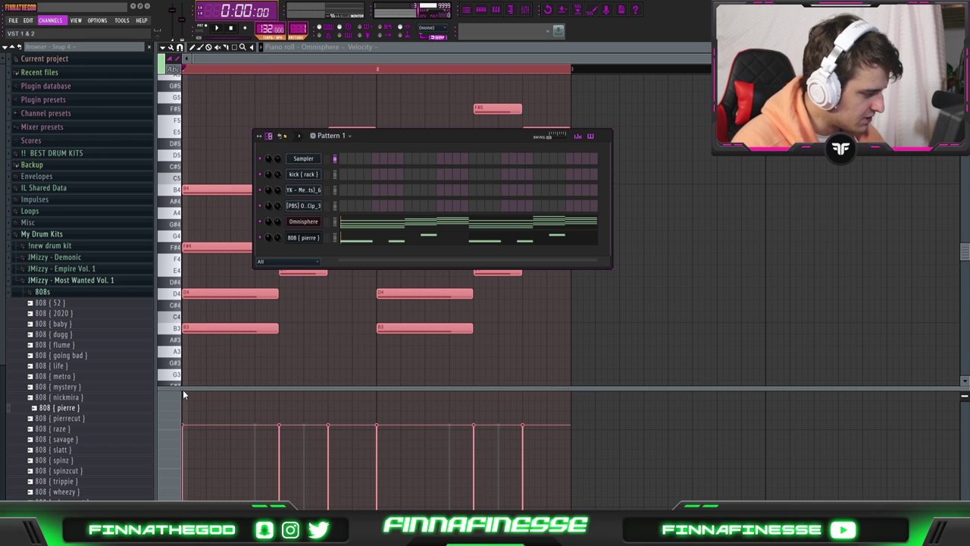
key("F6")
key("space")
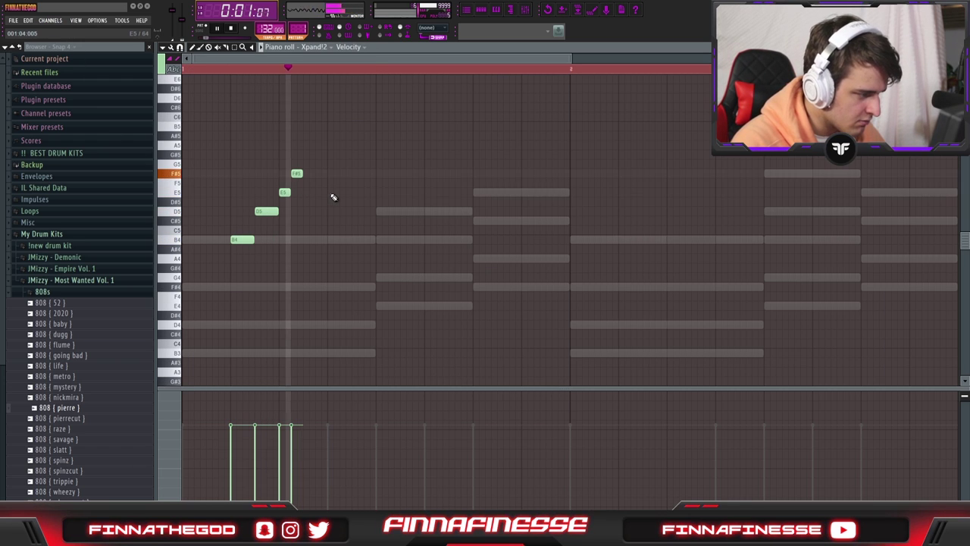
left_click(333, 193)
left_click_drag(344, 193, 401, 242)
left_click(394, 211)
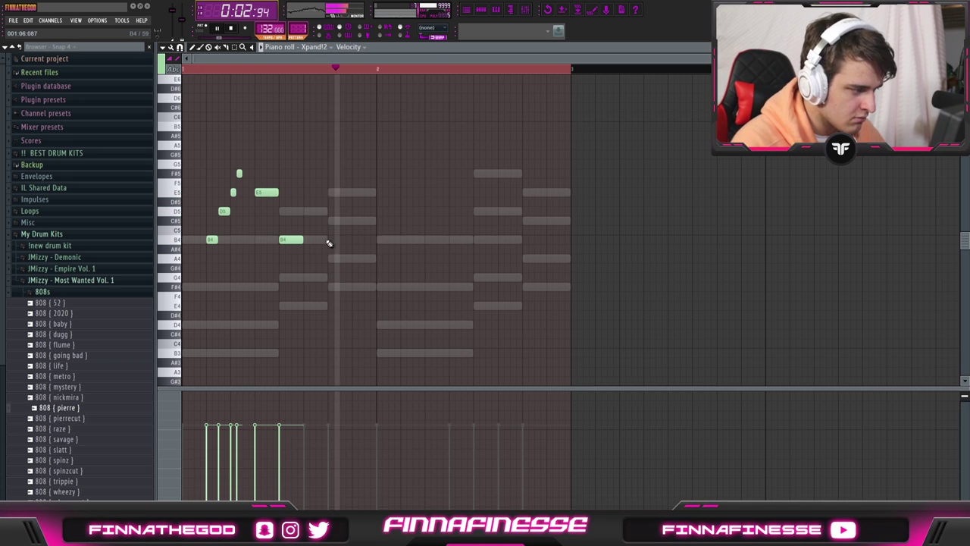
- Lengthen the melody's F#5 note until it meets the following E5
scroll(303, 227, "up", 2)
key("space")
left_click(279, 174)
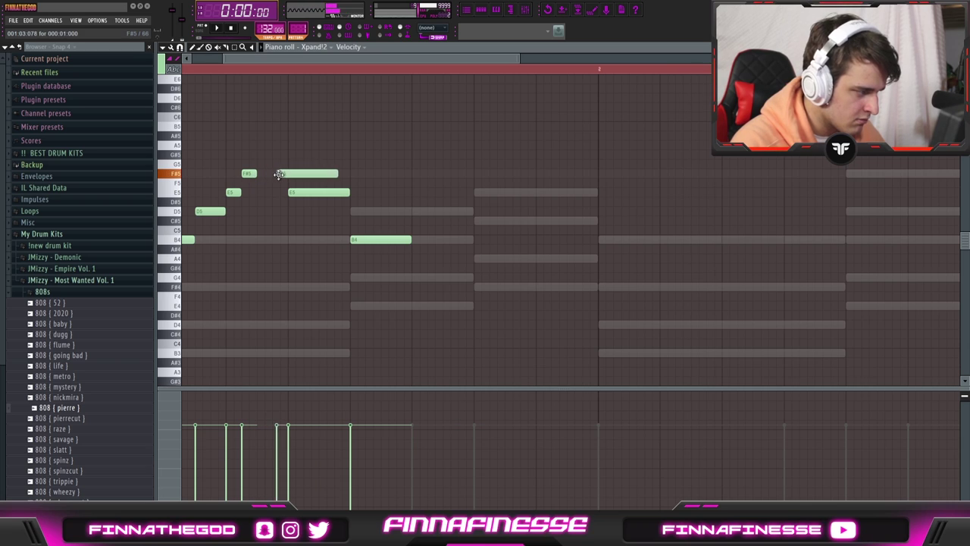
left_click_drag(258, 176, 289, 176)
key("space")
- Raise the one-bar Xpand!2 melody by one octave and listen to it
key("ctrl+a")
key("ctrl+Up")
scroll(290, 178, "up", 1)
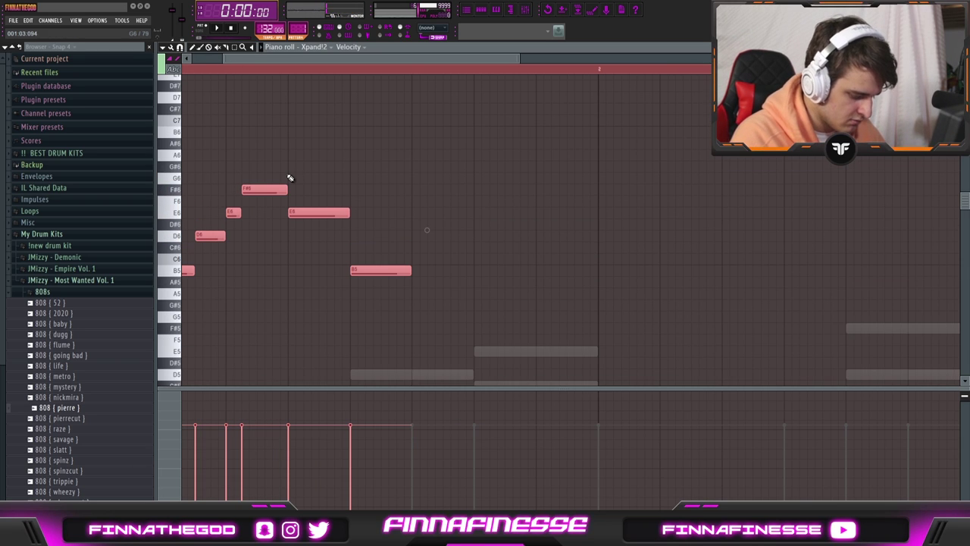
scroll(297, 177, "down", 2)
scroll(297, 188, "up", 1)
key("space")
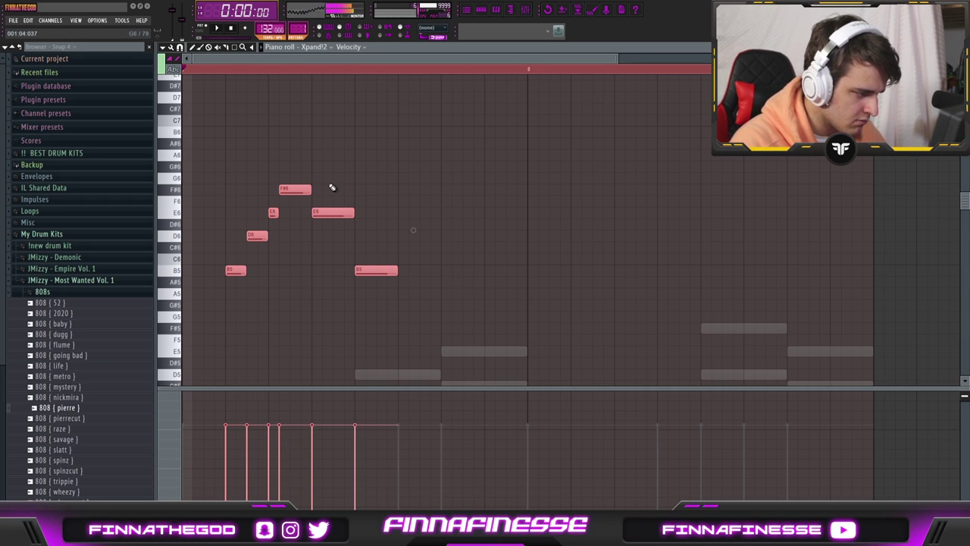
- Deselect the melody notes and audition the melody with Xpand!2's 29 Self Osci Soft preset
key("ctrl+d")
left_click(540, 13)
key("space")
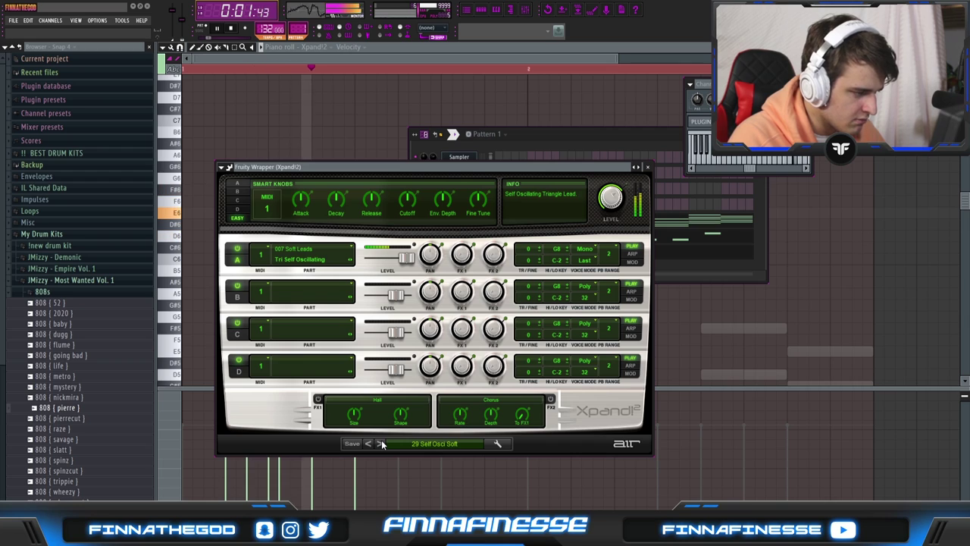
left_click(379, 147)
- Duplicate the melody into the second bar and move the copy's last note up to F#
scroll(347, 242, "down", 2)
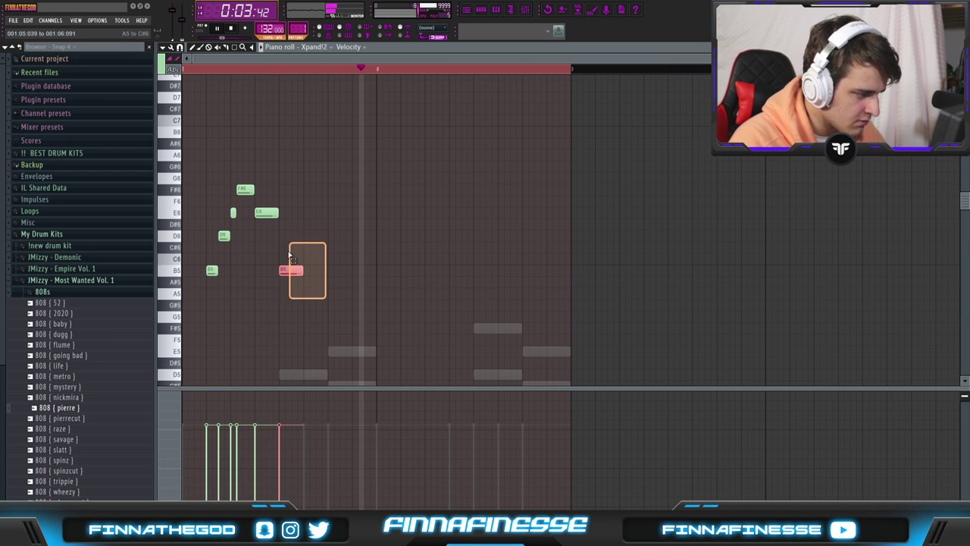
key("ctrl+a")
key("ctrl+b")
key("ctrl+d")
left_click_drag(536, 270, 536, 189)
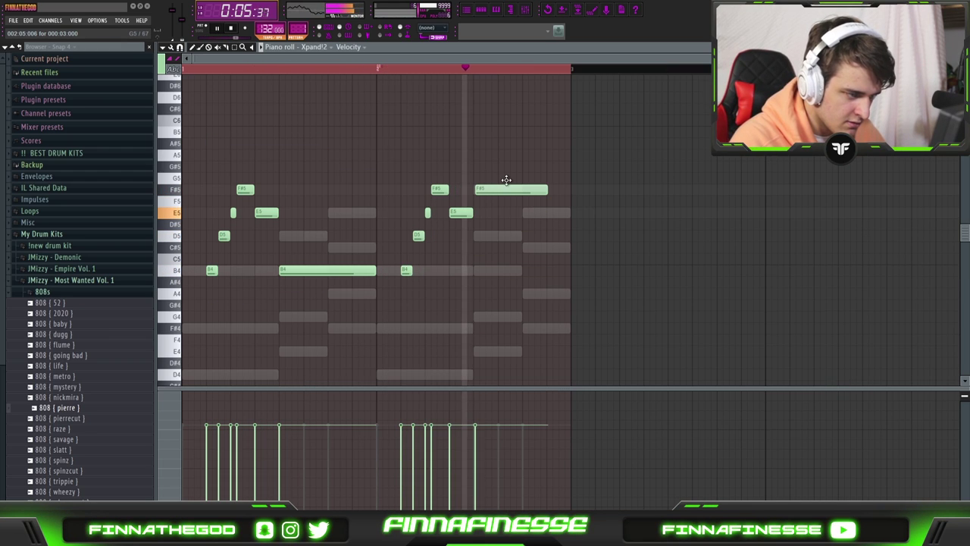
- Transpose the complete two-bar Xpand!2 melody up one octave and play it back
key("space")
key("ctrl+a")
key("ctrl+Up")
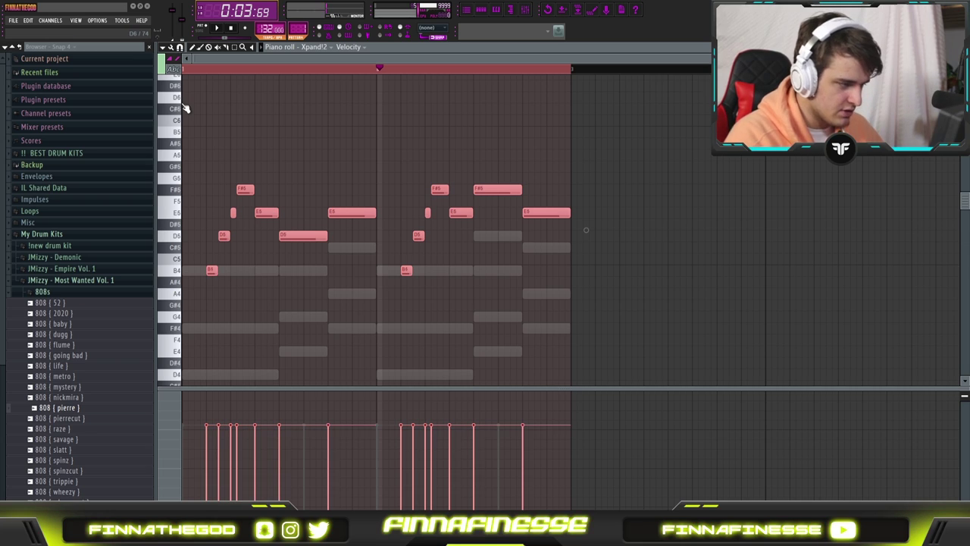
key("space")
- Remove the D5 from the first bar's E4-G4-B4 chord in Omnisphere and replay the pattern
key("F6")
left_click(500, 220)
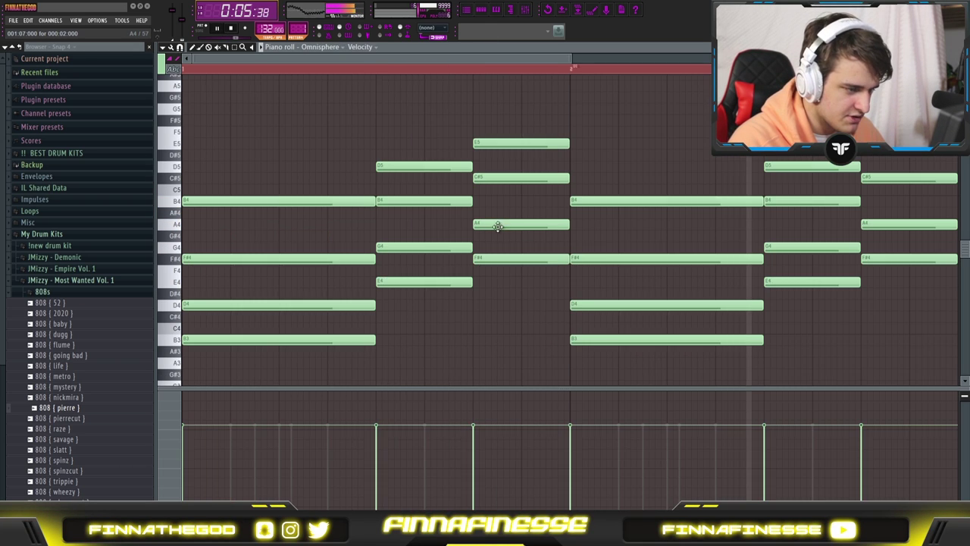
key("space")
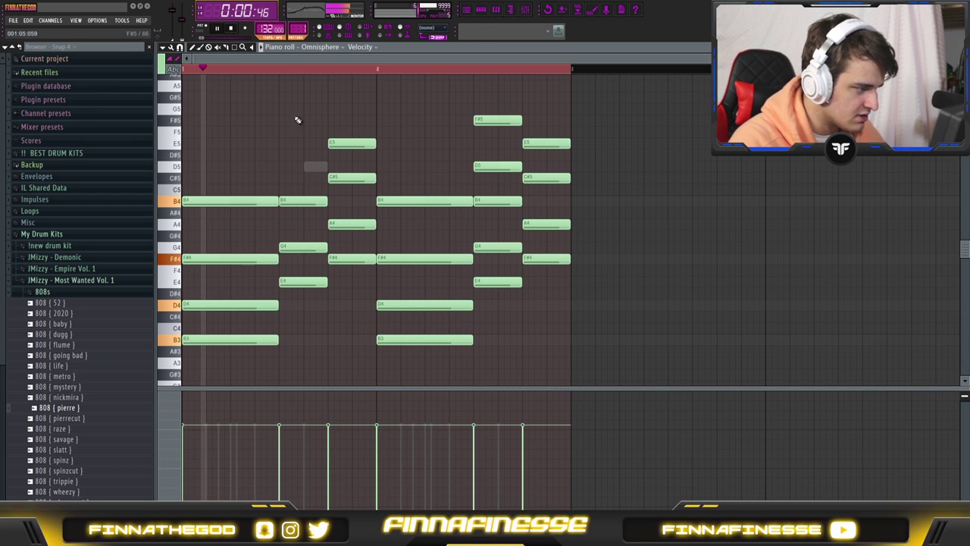
- Apply Effectrix's 8th Synced Delay and full-length reverb to the Xpand!2 mixer track, and raise the low cut in Fruity Parametric EQ 2
key("F9")
left_click(431, 342)
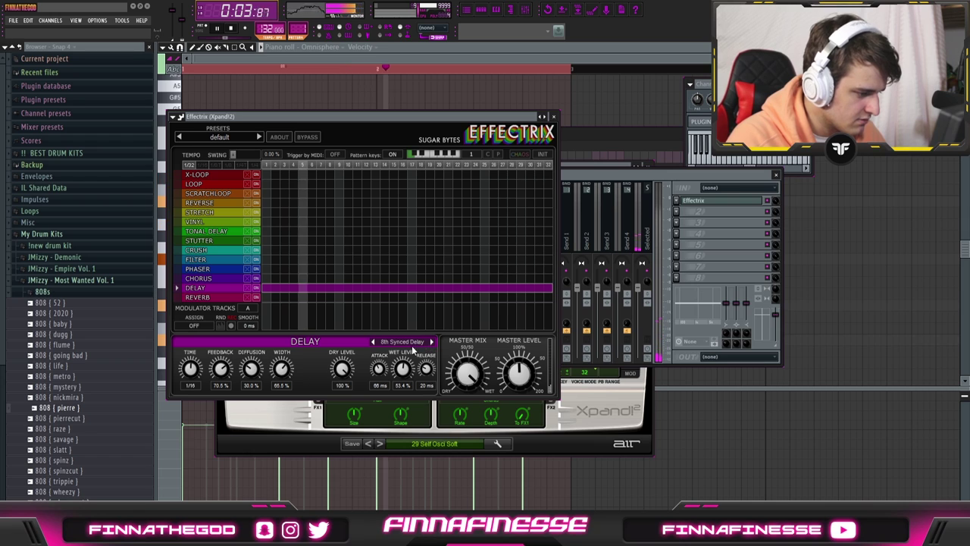
left_click(197, 297)
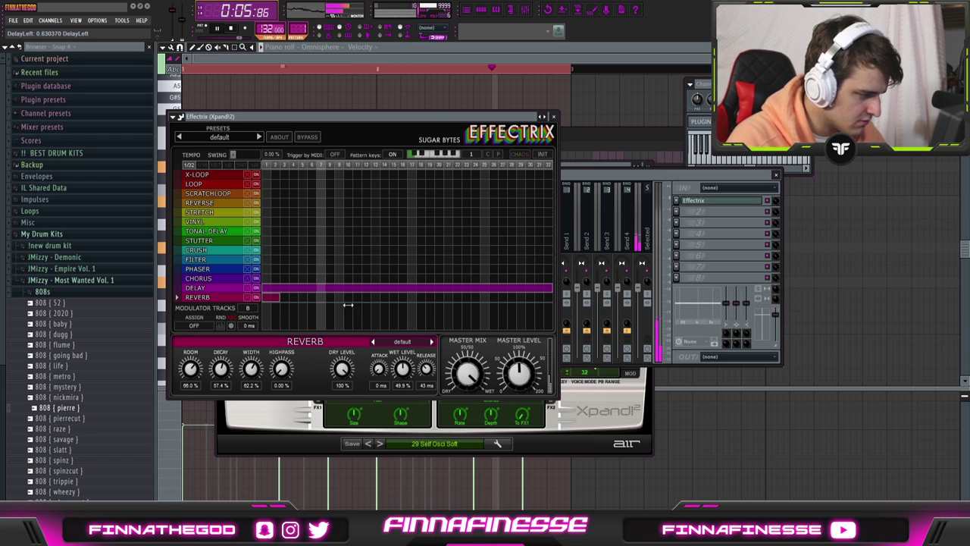
left_click_drag(266, 297, 552, 297)
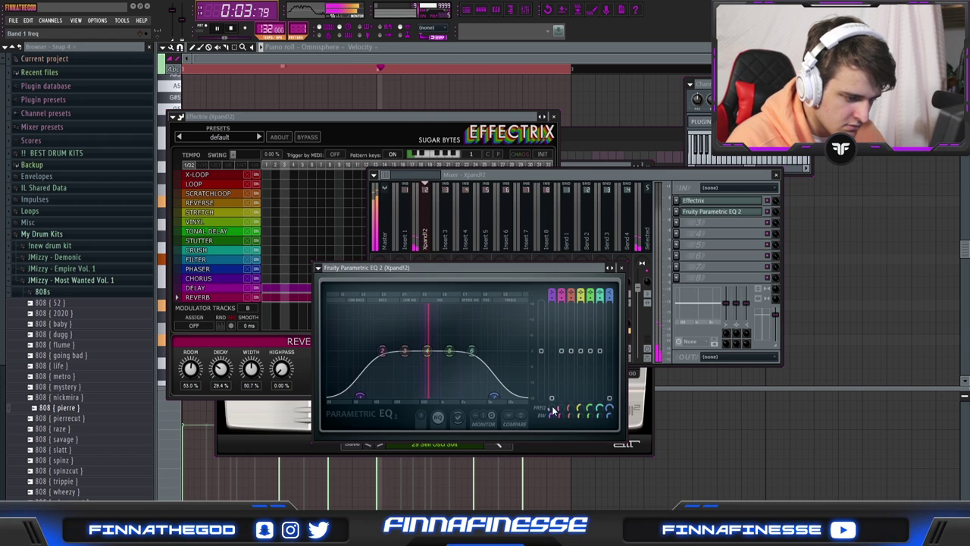
left_click_drag(377, 388, 385, 394)
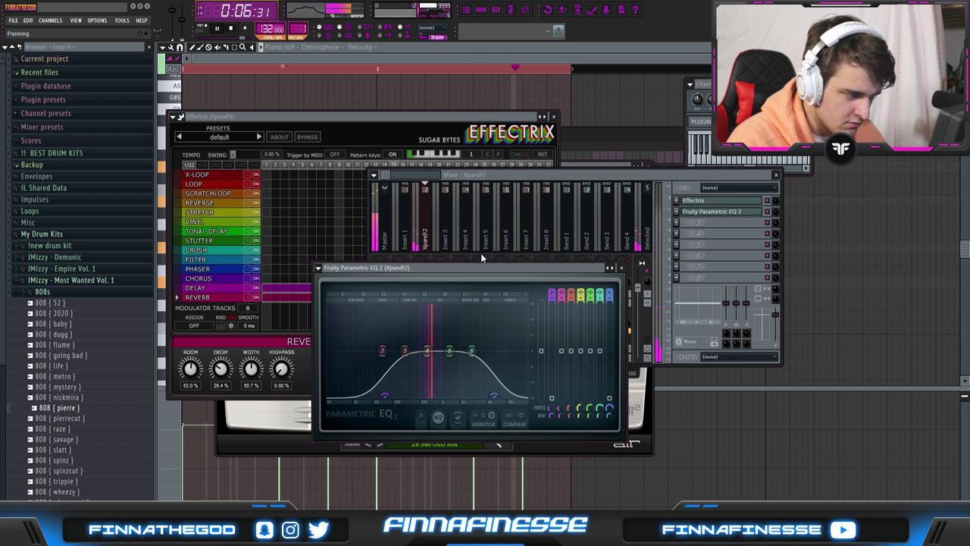
- Load clap { barn } from the drum kit as a new channel and place it on beat three of both bars
key("F6")
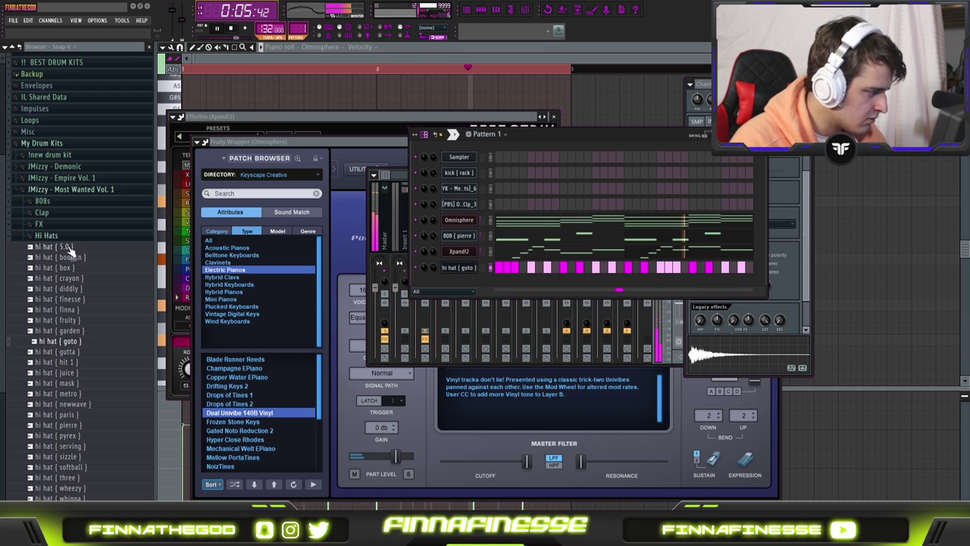
left_click(47, 236)
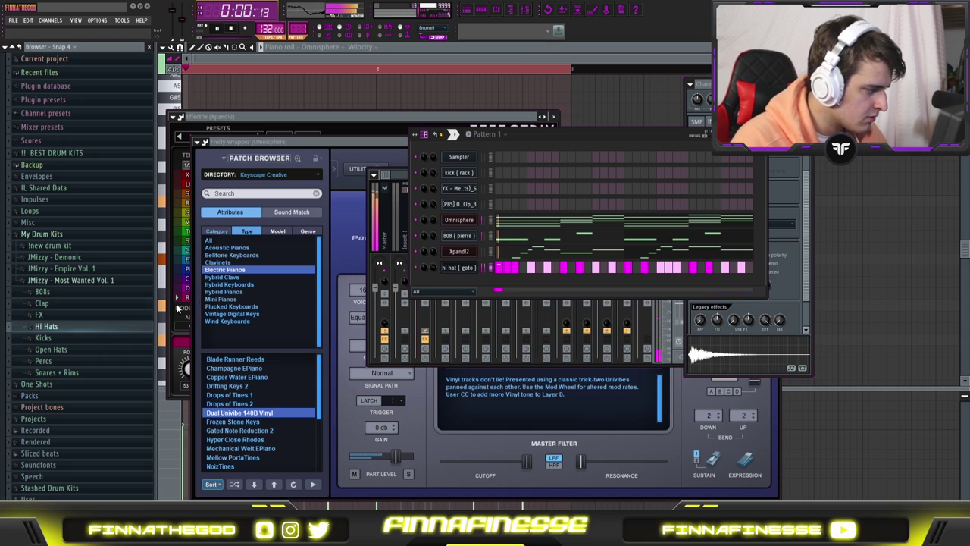
left_click(42, 303)
left_click(67, 322)
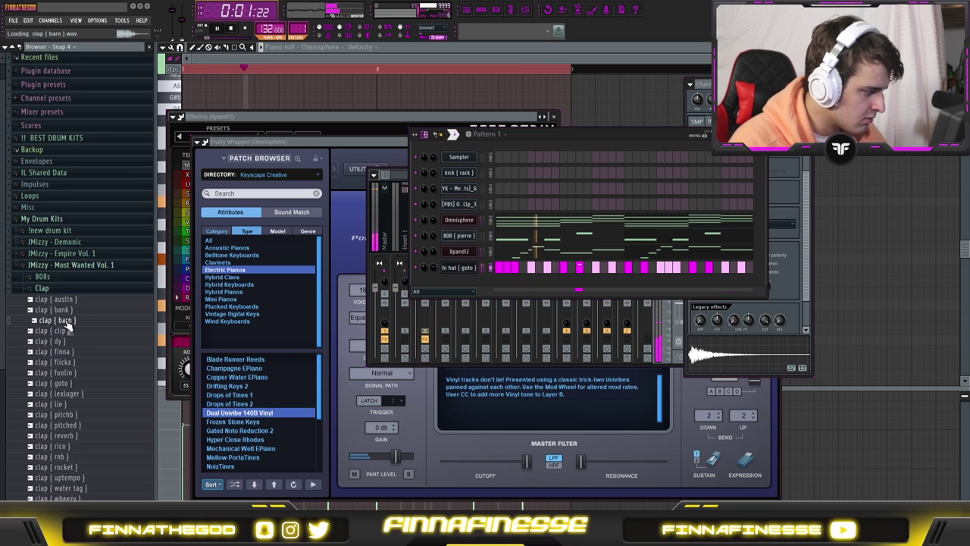
left_click_drag(67, 322, 458, 283)
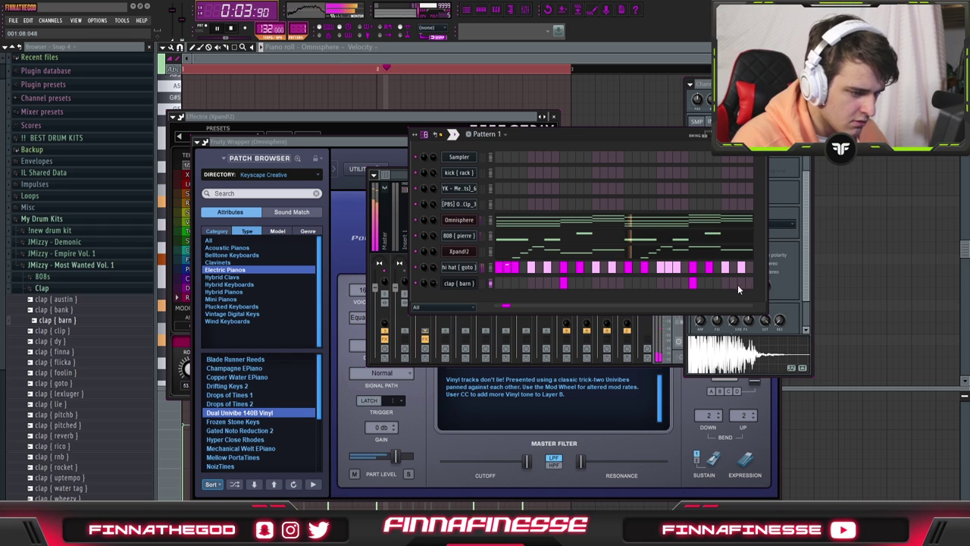
- Rework the 808 { pierre } line with a closing F#5 in bar one and E5-F#5 in bar two, and set the tempo to 136 BPM
left_click(462, 236)
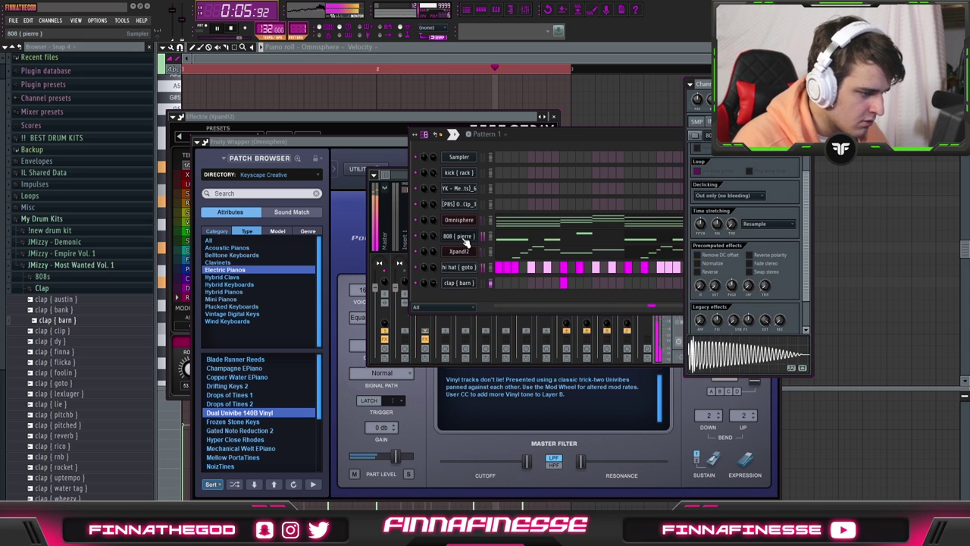
left_click(530, 239)
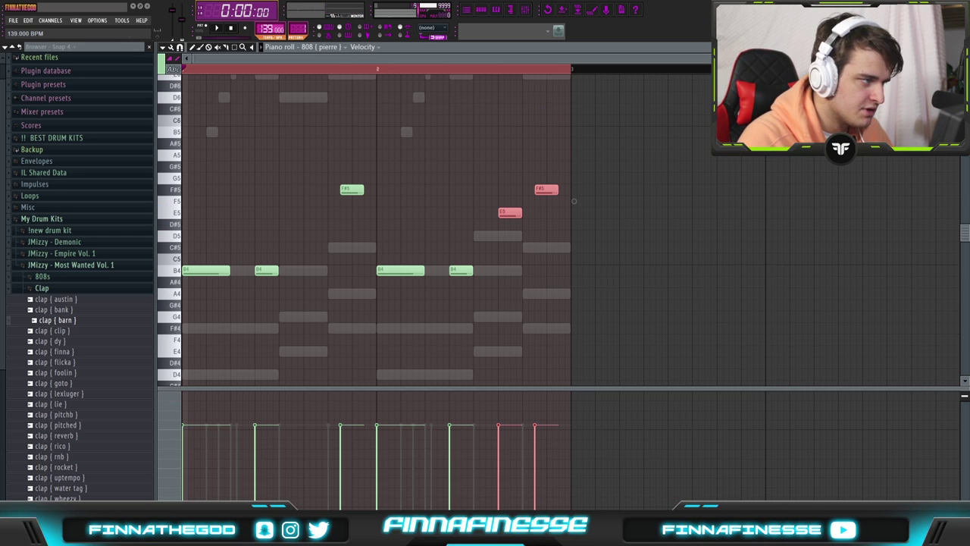
key("Down")
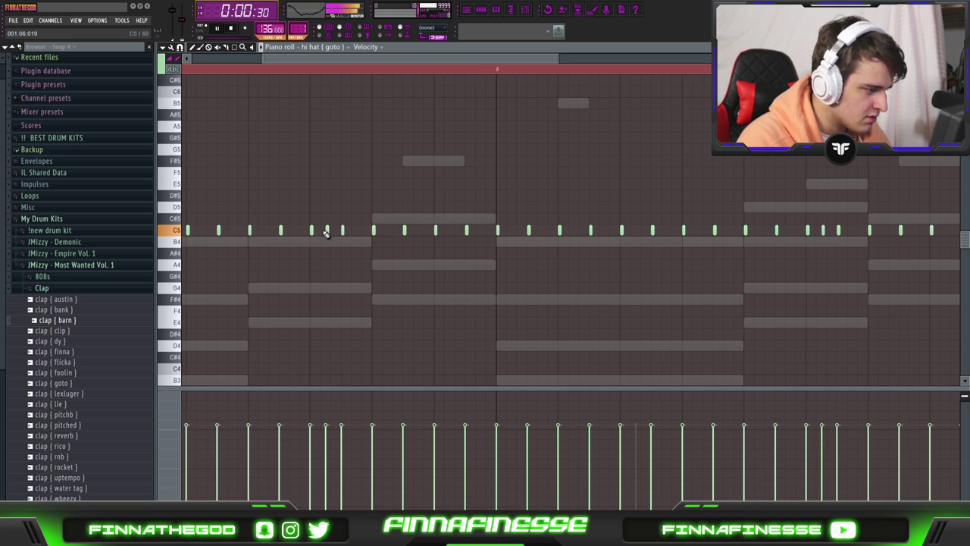
- Lower two hi hat { goto } hits from the first bar's third beat to G4 and add another G4 hit between them
scroll(326, 233, "up", 2)
scroll(336, 238, "down", 4)
scroll(234, 266, "up", 4)
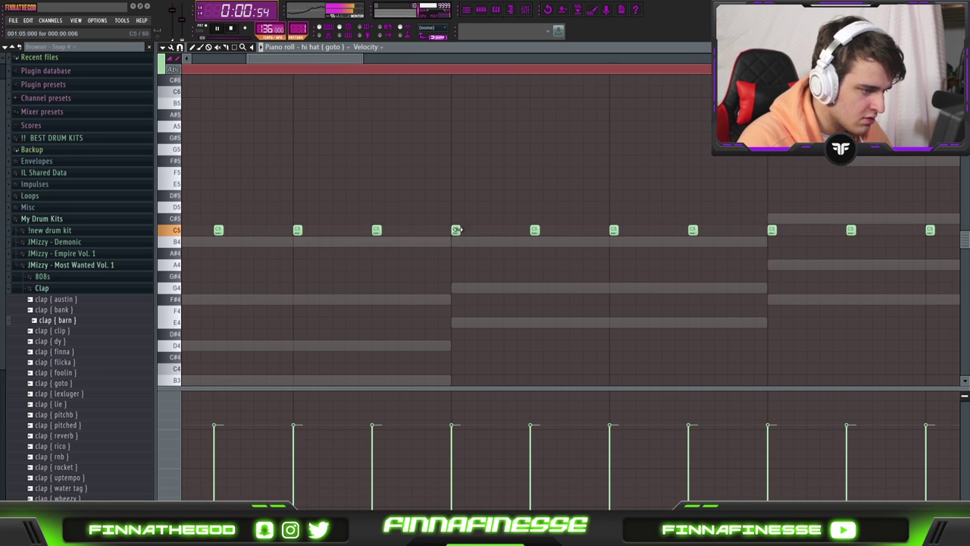
left_click_drag(456, 255, 455, 288)
left_click(495, 288)
left_click_drag(534, 229, 534, 288)
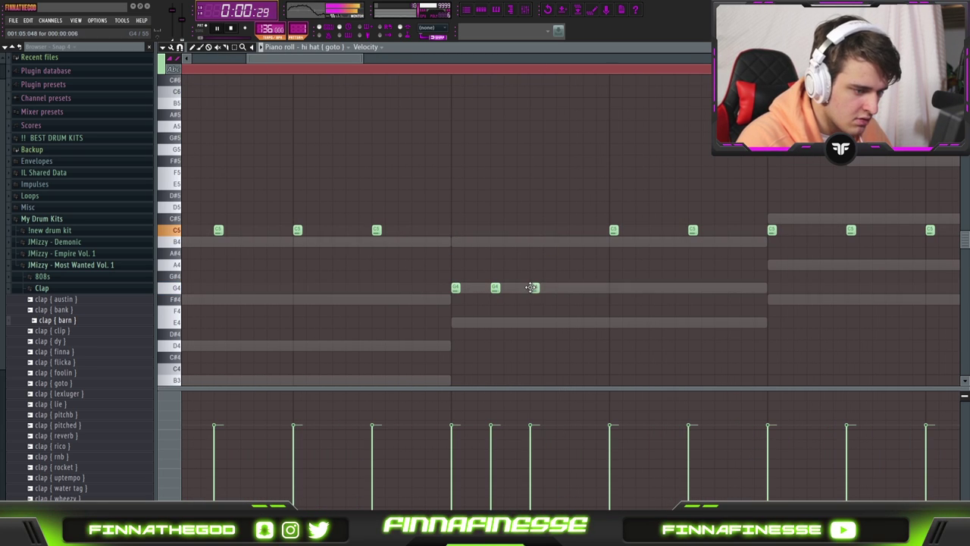
- Respace the G4 hi hat { goto } hits on the first bar's third beat as three evenly spaced hits and raise them to A4
left_click_drag(569, 314, 480, 279)
key("Delete")
left_click(508, 288)
left_click(560, 288)
left_click_drag(591, 314, 453, 286)
left_click_drag(451, 235, 452, 259)
scroll(440, 266, "down", 4)
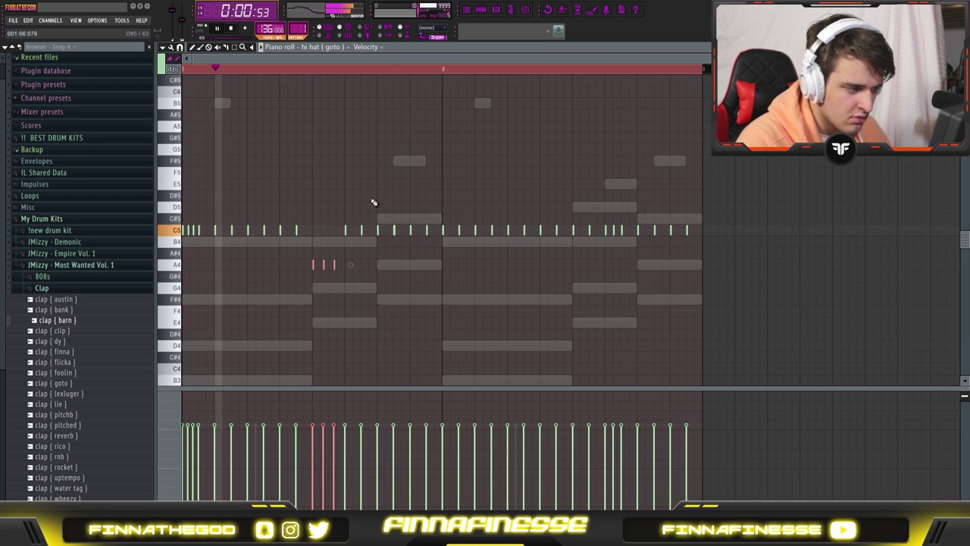
- Add extra C5 hits for a hi-hat roll in the first bar's fourth beat, play it back, and select all the notes
scroll(409, 227, "up", 3)
scroll(409, 228, "up", 3)
left_click(424, 229)
left_click(436, 230)
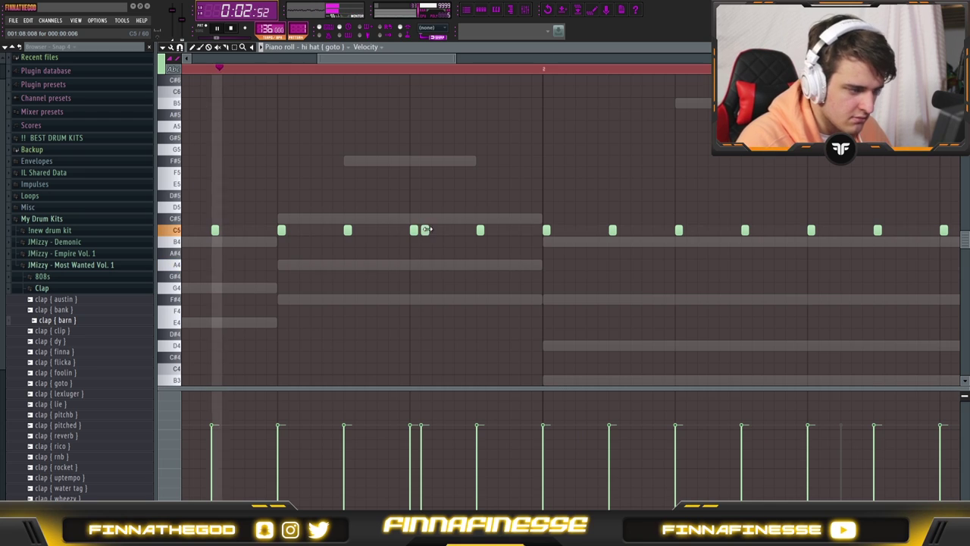
key("space")
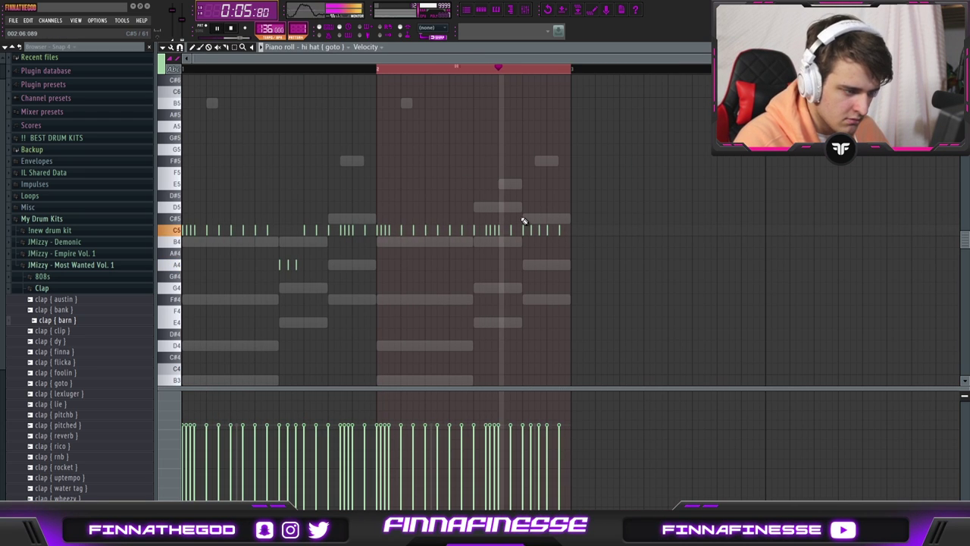
key("ctrl+a")
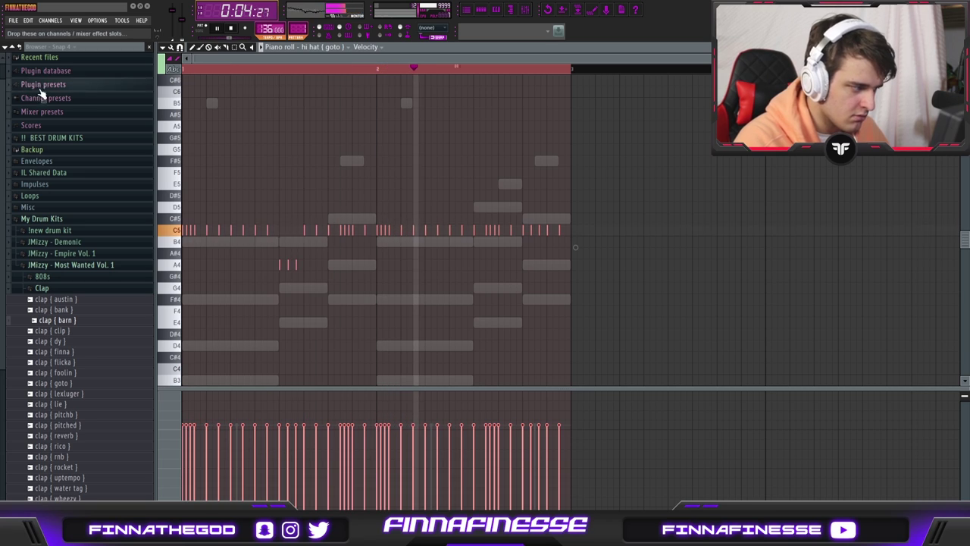
- Advance the Xpand!2 preset to 45 Basic Saw Lead while the pattern plays
left_click(481, 11)
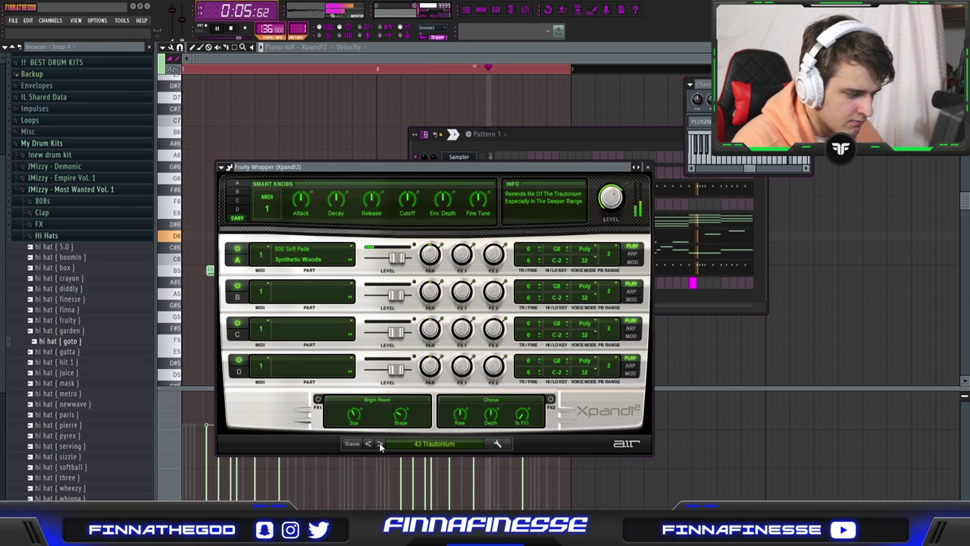
left_click(381, 444)
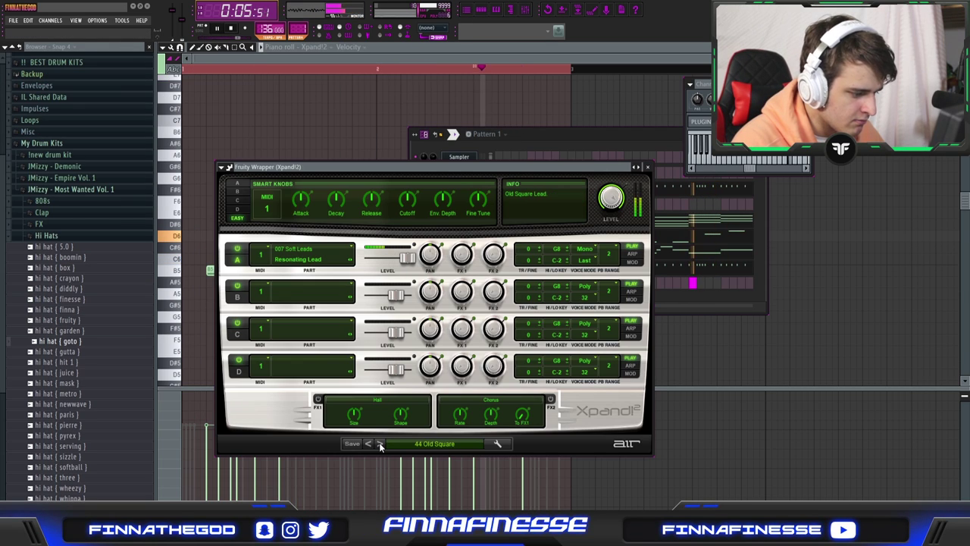
left_click(381, 444)
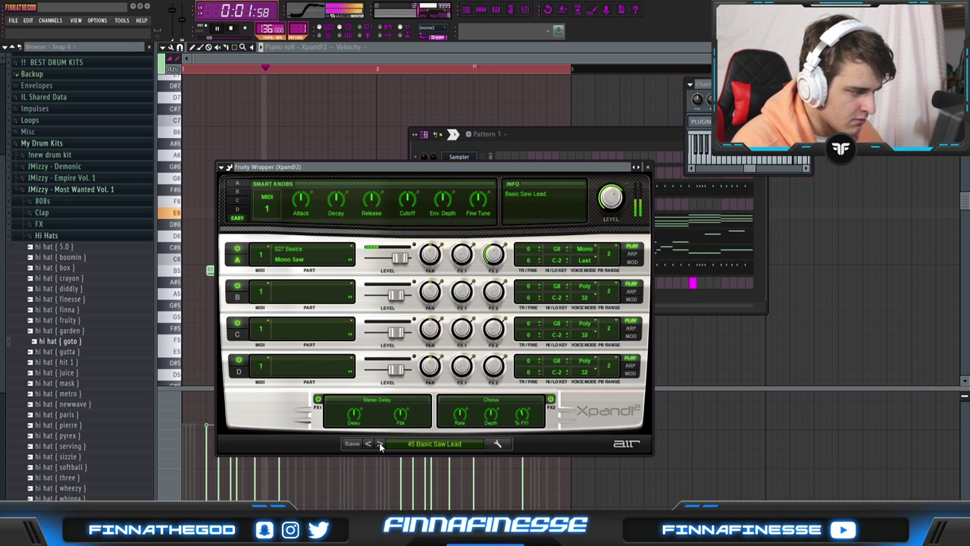
- Set up Omnisphere #2 with the Copper Water EPiano patch and load Gross Beat on its mixer track
left_click(546, 146)
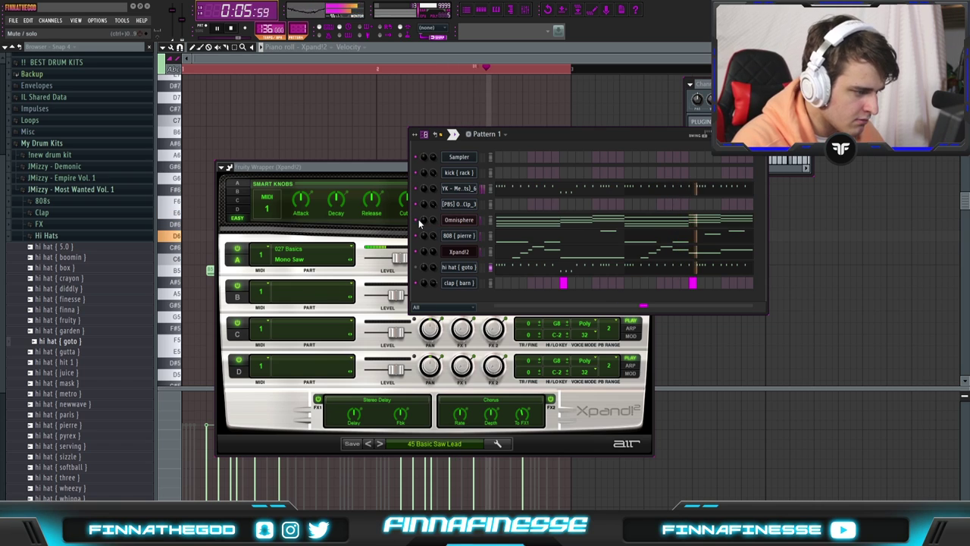
left_click(469, 218)
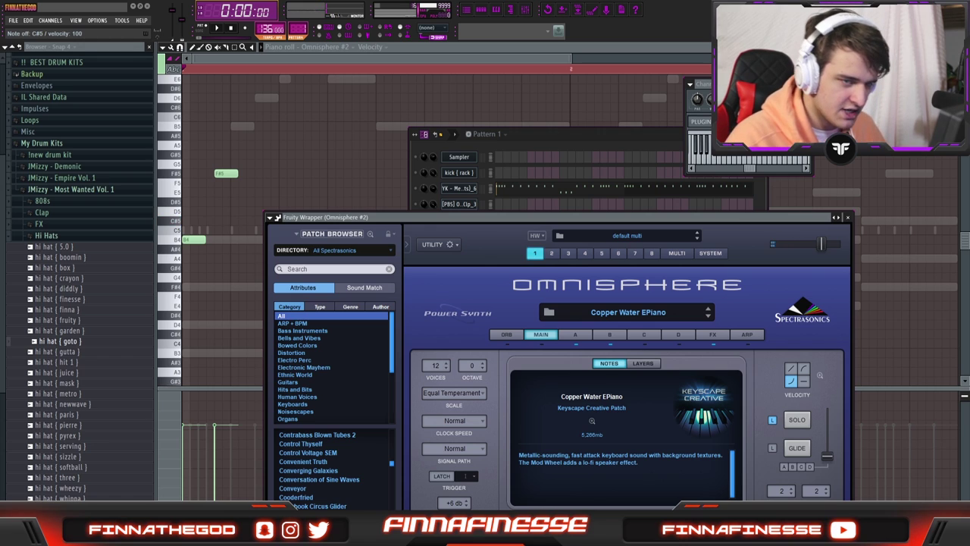
key("F9")
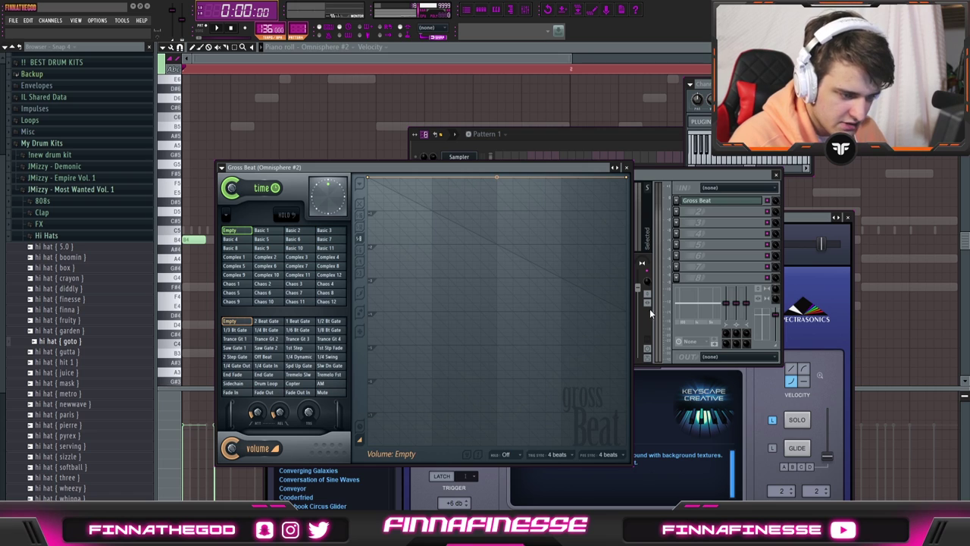
- Raise the two F#4 notes on Omnisphere #2 to G4 and duplicate the G4-B4-G4 figure into the first bar's fourth beat
key("F7")
key("space")
left_click_drag(394, 260, 319, 227)
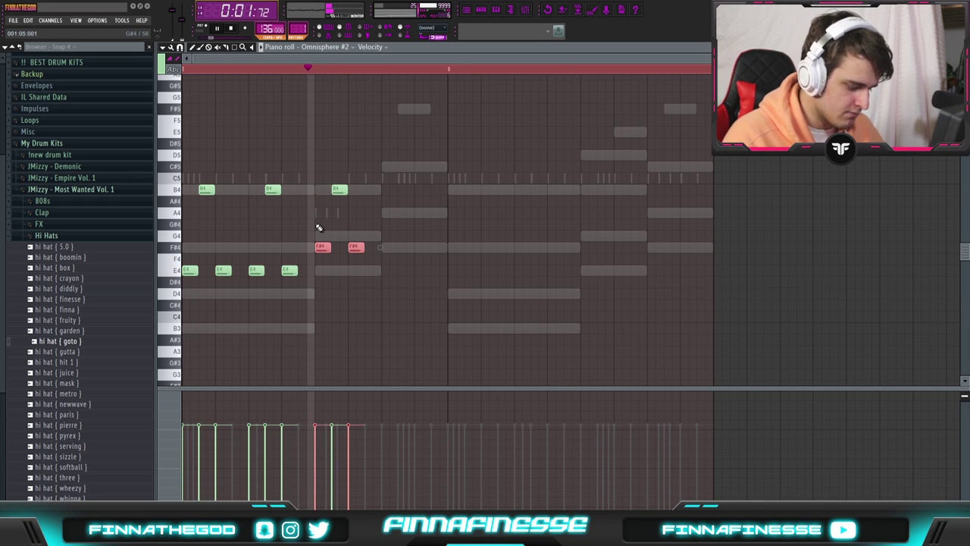
key("shift+Up")
left_click_drag(372, 253, 317, 174)
key("ctrl+b")
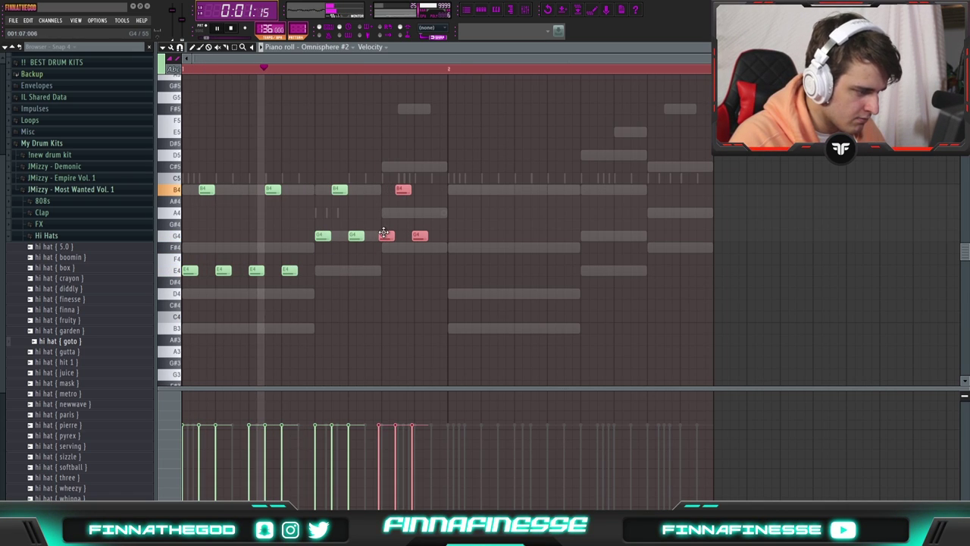
- Transpose the duplicated figure's G4 notes to A4 and its B4 to C#5, and play back the result
left_click_drag(392, 218, 444, 249)
key("shift+Up")
key("shift+Up")
key("space")
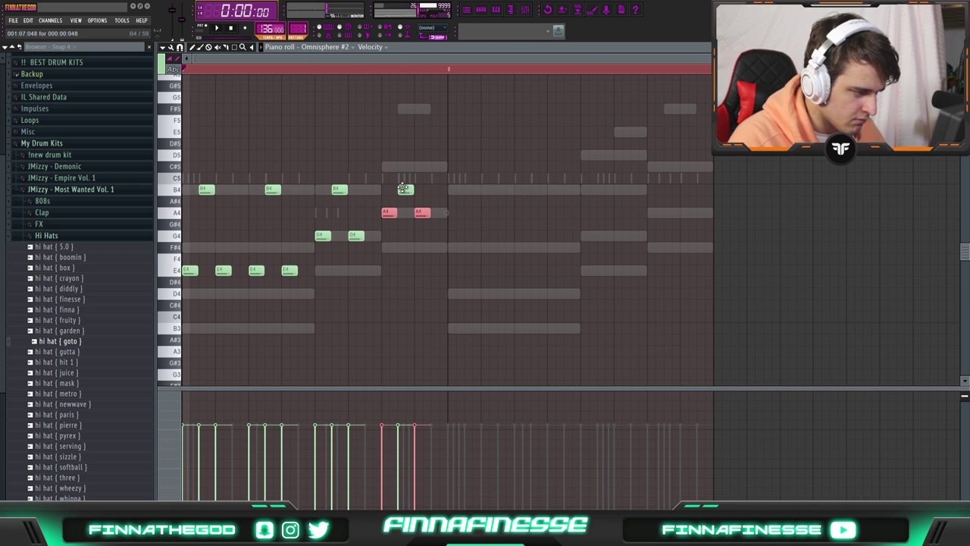
left_click_drag(403, 188, 403, 165)
key("space")
left_click(389, 69)
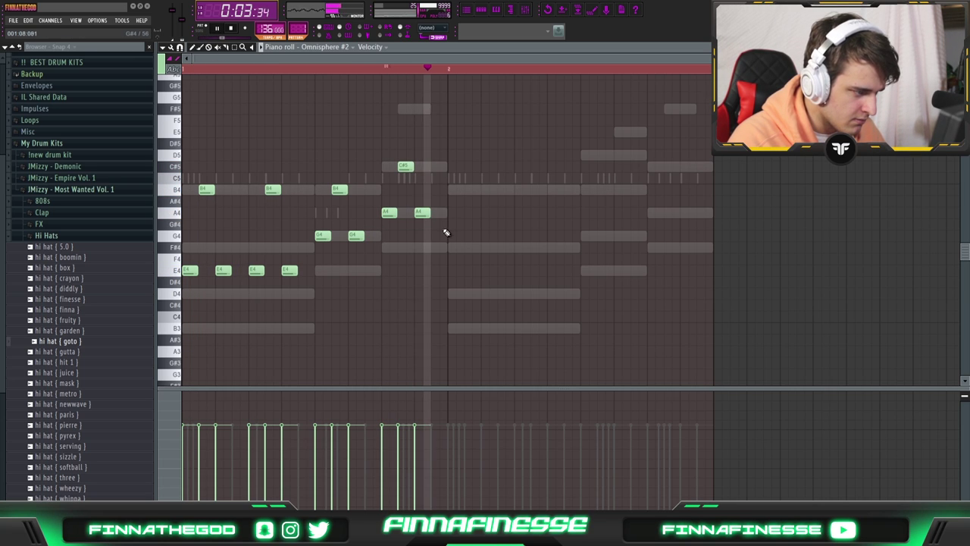
- Step RC-20 Retro Color past the VHS preset on the Omnisphere #2 mixer track
key("space")
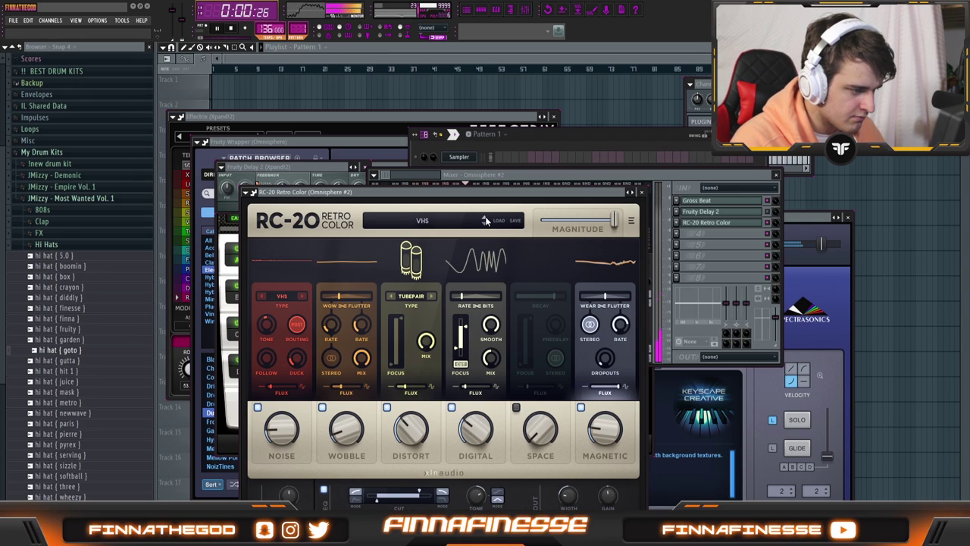
left_click(485, 216)
left_click(485, 217)
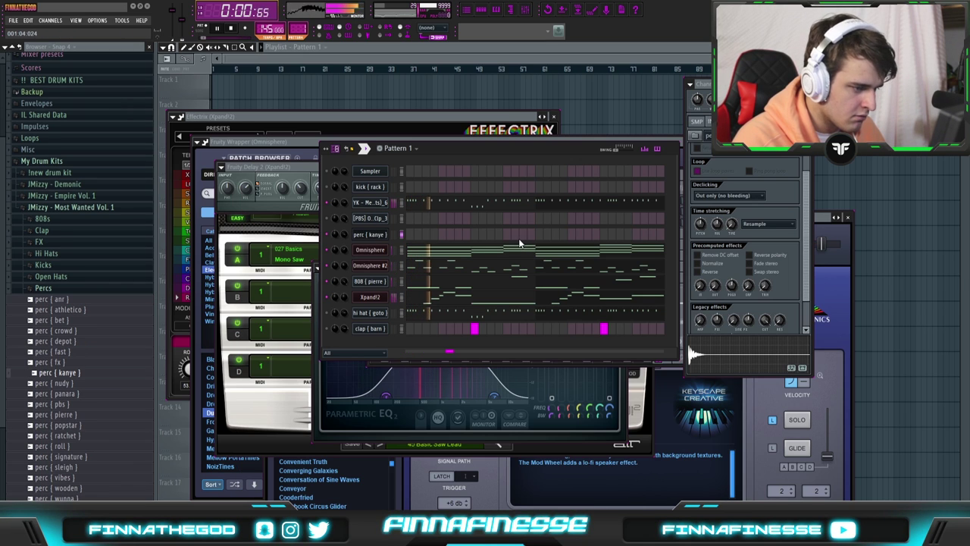
- Place perc { kanye } hits around beat three of both bars and lower them all to G4
left_click(522, 234)
left_click(554, 234)
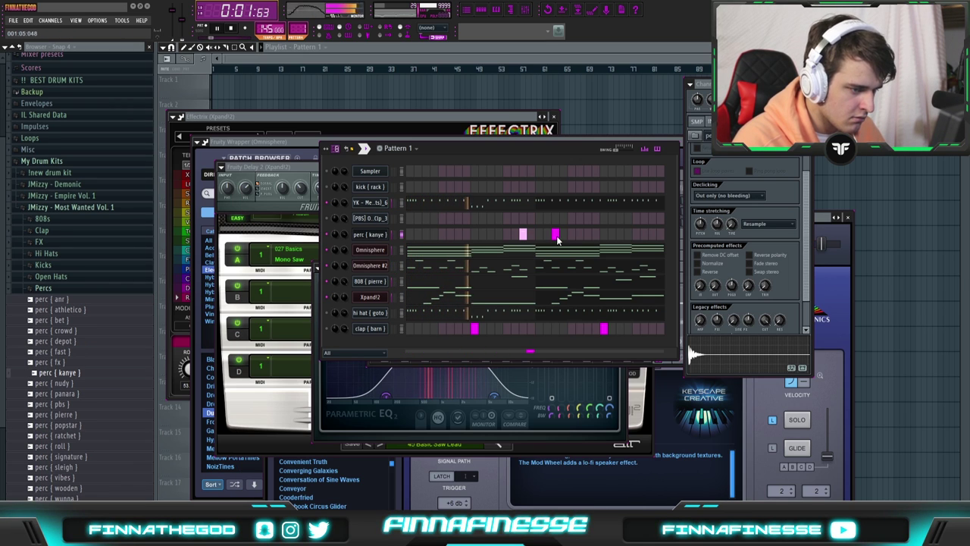
key("F7")
key("ctrl+l")
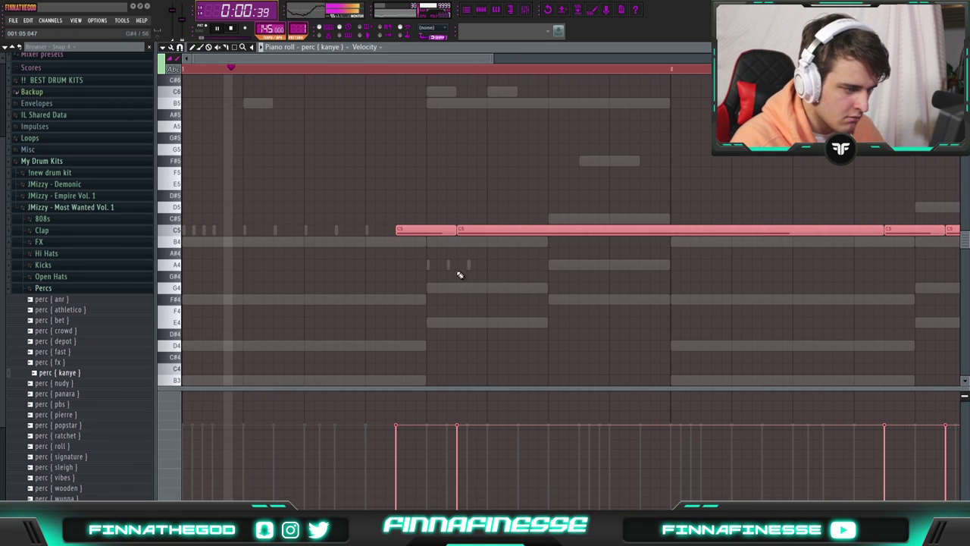
left_click_drag(398, 233, 399, 281)
scroll(422, 270, "down", 3)
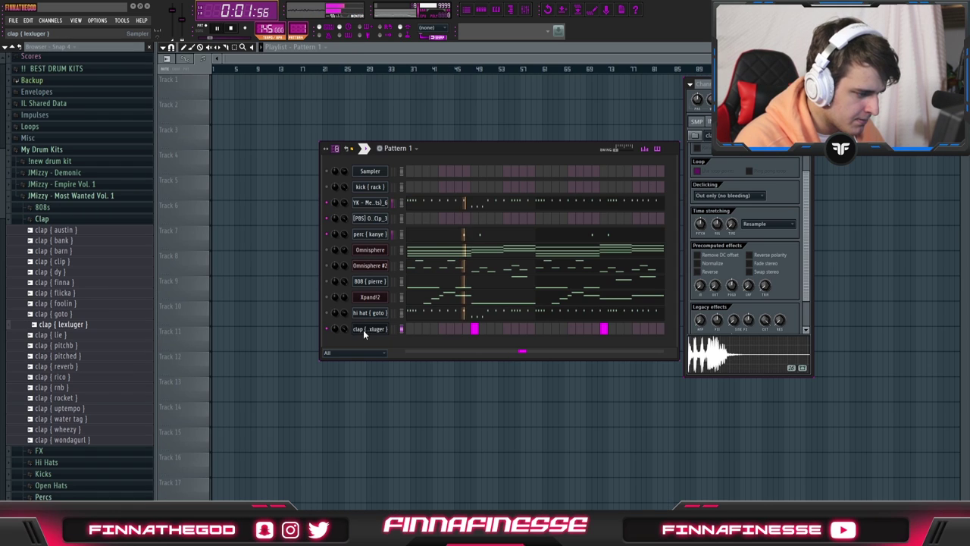
- Lengthen the clap { lexluger } notes on beats two and four of both bars so each runs into the following one
key("F7")
key("ctrl+l")
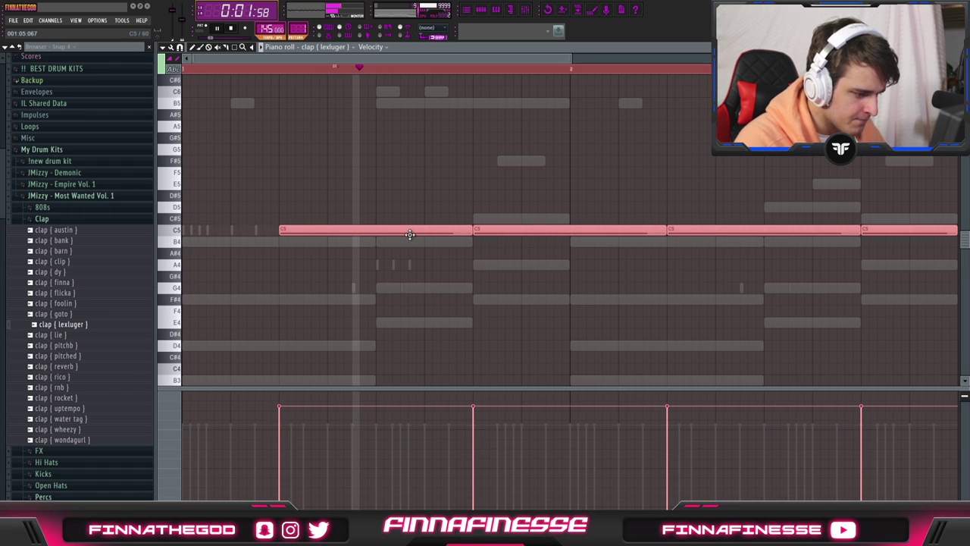
key("F6")
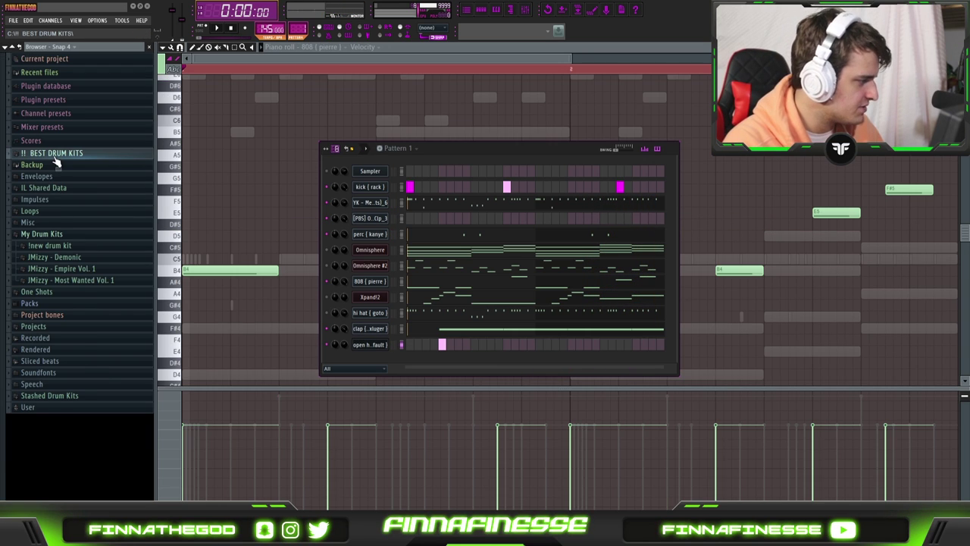
- Load 808 (Spinz Dist)_2 from !! BEST DRUM KITS, give it the 808 { pierre } line, and show its mixer track
left_click(55, 154)
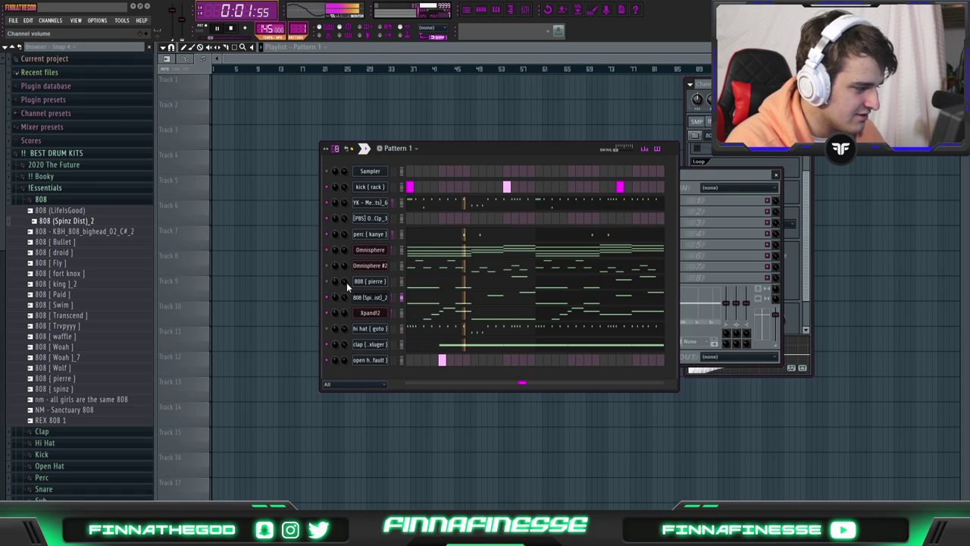
left_click(370, 281)
left_click(370, 297)
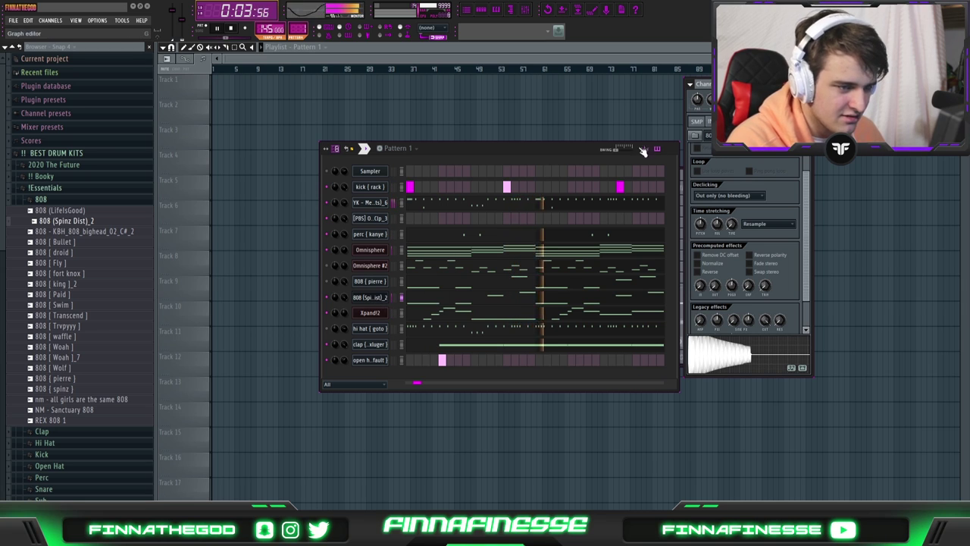
left_click_drag(642, 151, 560, 144)
key("F9")
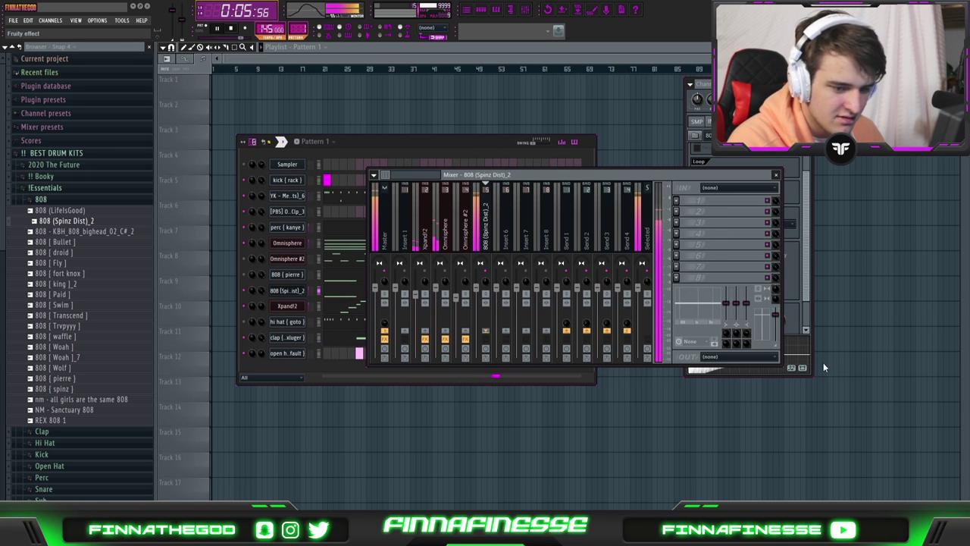
- Align all the split channel clips to bar 1 in the playlist and put the open hat { default } clip on Track 11
key("F12")
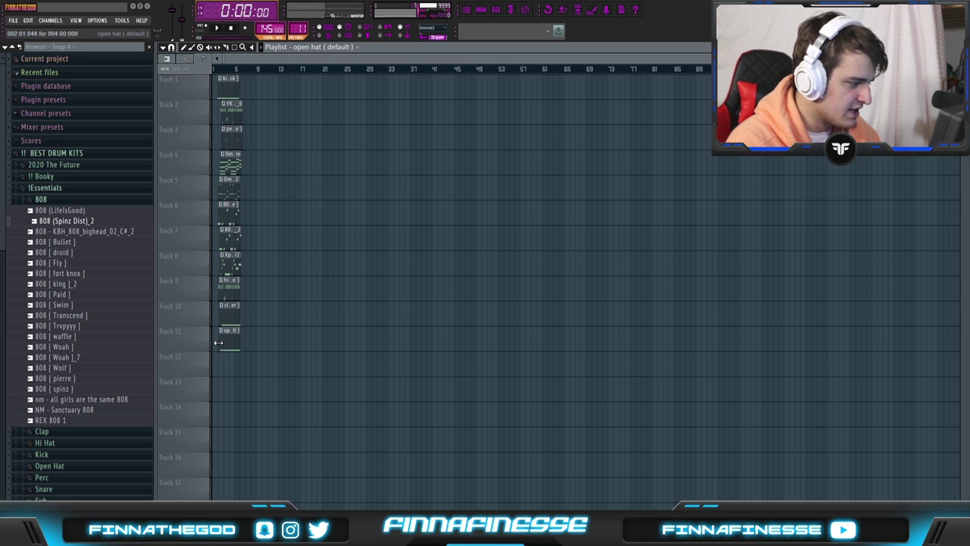
scroll(223, 351, "up", 5)
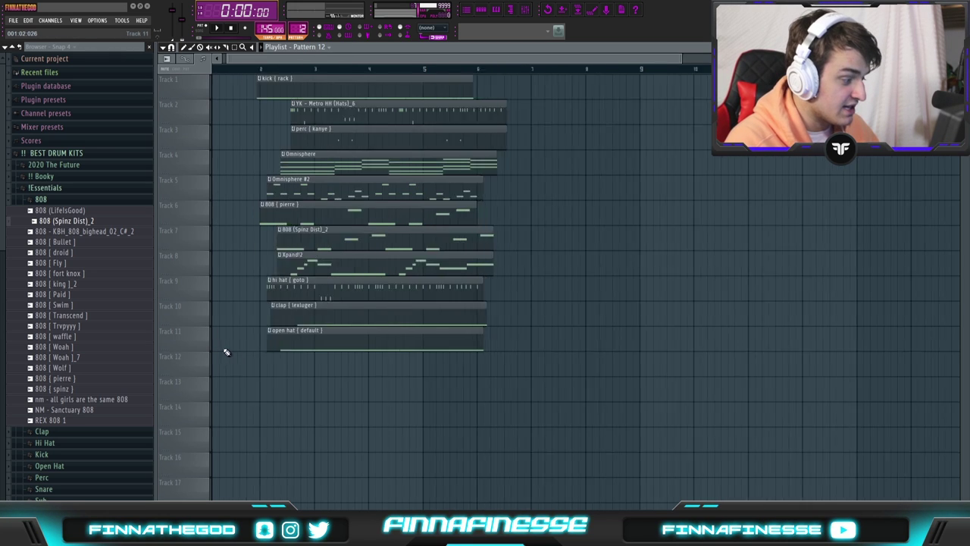
mouse_move(386, 328)
left_mouse_down()
mouse_move(379, 336)
mouse_move(372, 245)
mouse_move(402, 221)
mouse_move(378, 178)
mouse_move(250, 154)
mouse_move(396, 89)
mouse_move(330, 89)
left_mouse_up()
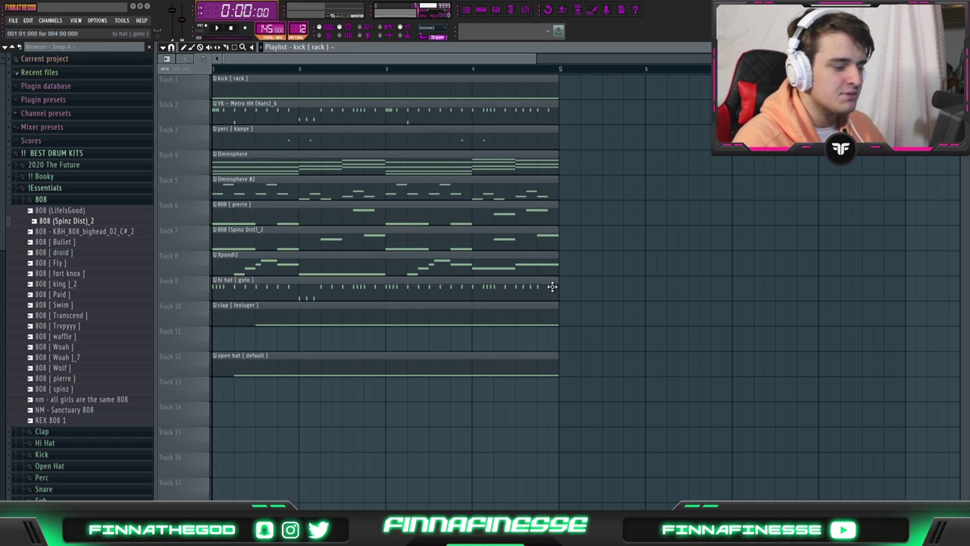
left_click_drag(397, 358, 397, 318)
left_click_drag(631, 353, 386, 78)
scroll(820, 158, "down", 3)
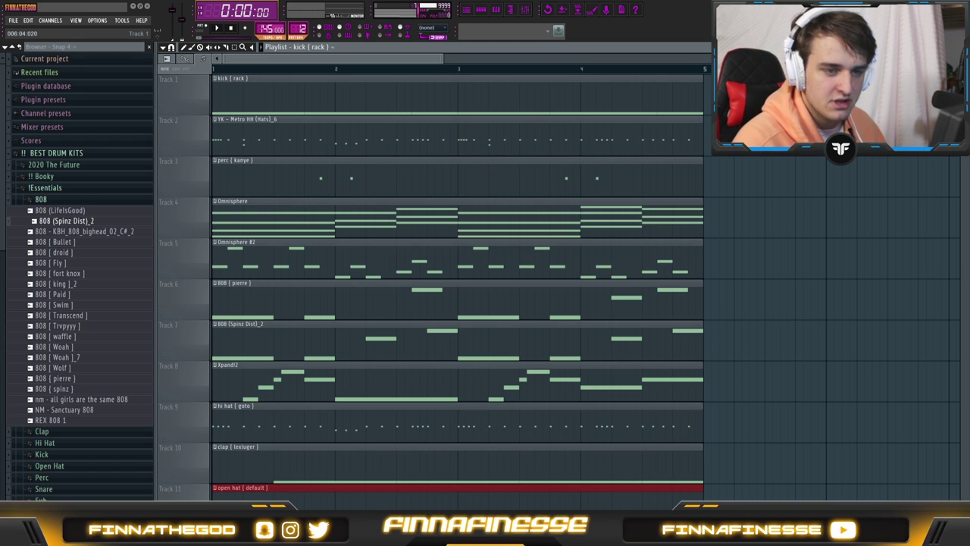
scroll(454, 280, "down", 1)
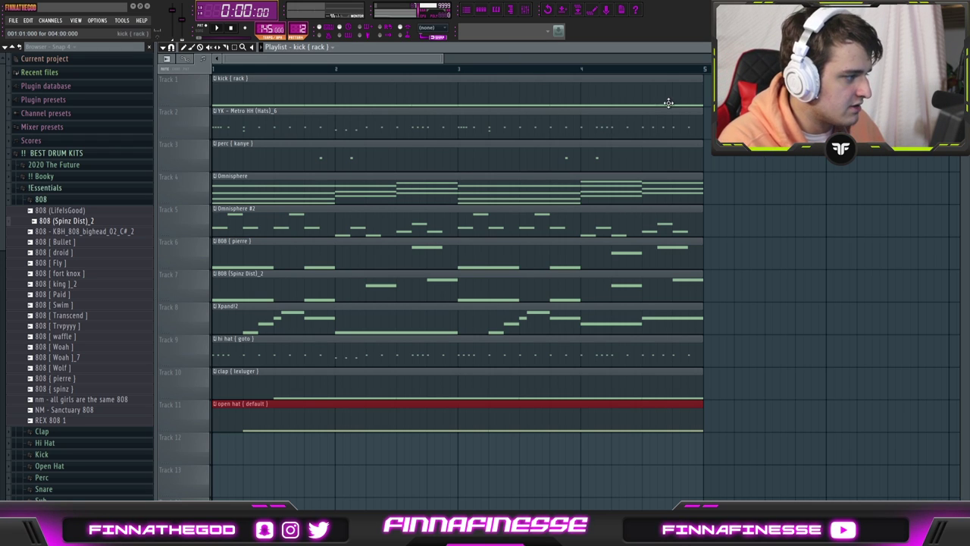
- Reorder the playlist clips with Omnisphere on Track 1 and perc { kanye } on Track 11, and repeat them all through bar 12
key("ctrl+alt+z")
key("ctrl+alt+z")
key("ctrl+alt+z")
key("ctrl+alt+z")
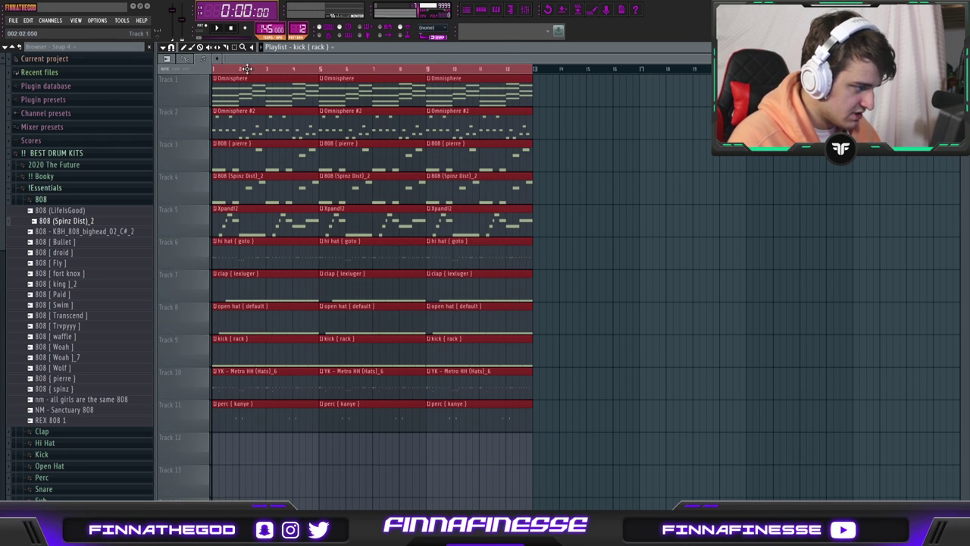
- Remove the 808 { pierre } clips and reduce bars 1 to 8 to the Omnisphere and Xpand!2 clips
key("ctrl+alt+z")
key("ctrl+alt+z")
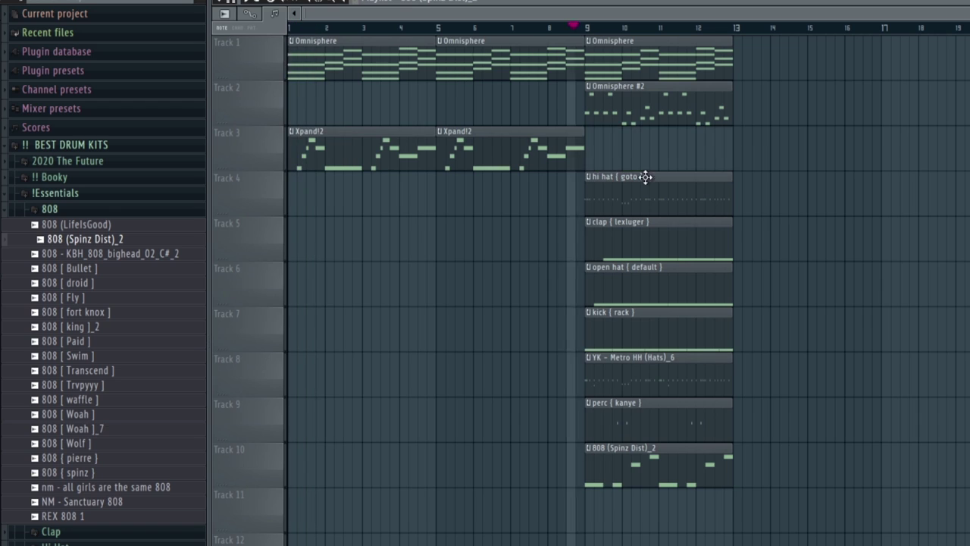
key("F6")
key("F6")
key("ctrl+alt+z")
key("ctrl+alt+z")
key("ctrl+alt+z")
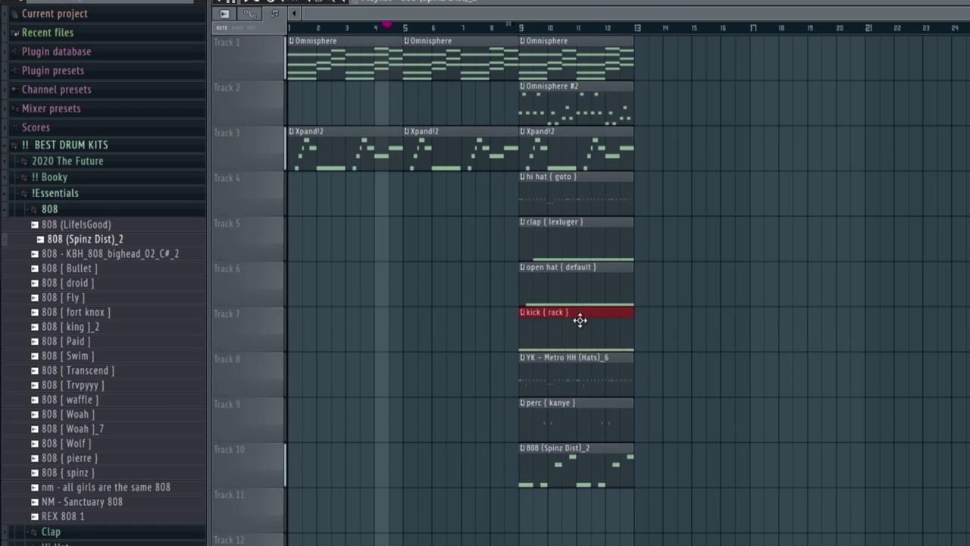
- Extend the arrangement through bar 24, with drums and 808 from bar 9 and kick, Omnisphere #2 and Xpand!2 from bar 17
key("ctrl+alt+z")
key("ctrl+alt+z")
key("ctrl+alt+z")
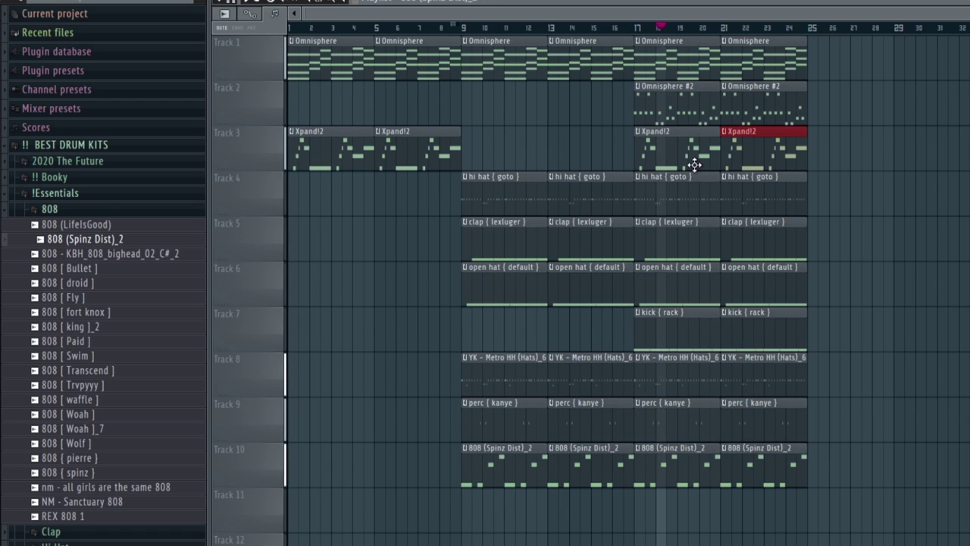
- Remove the hi hat { goto } clips, extend the main section through bar 28, and add an Omnisphere, Omnisphere #2 and Xpand!2 outro from bar 29
key("F6")
key("F6")
key("ctrl+alt+z")
key("ctrl+alt+z")
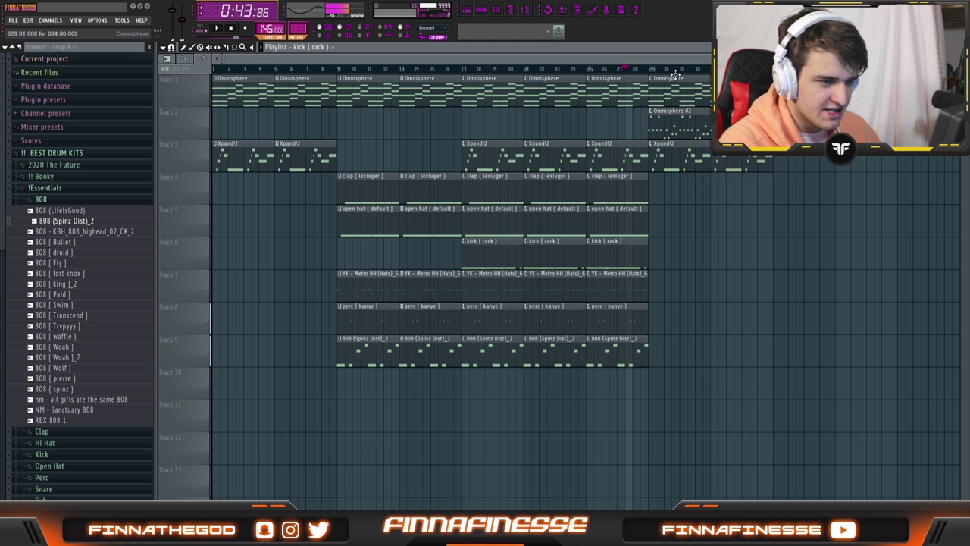
key("ctrl+alt+z")
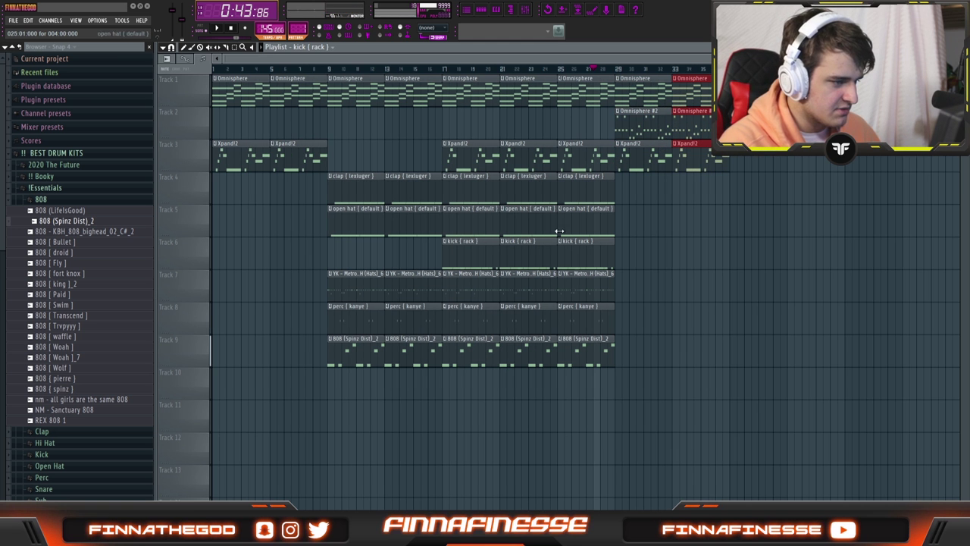
- Undo the extension of the drums and 808 through bar 28, returning the start of the outro to bar 25
key("ctrl+alt+z")
key("ctrl+alt+z")
key("ctrl+alt+z")
key("ctrl+alt+z")
key("ctrl+alt+z")
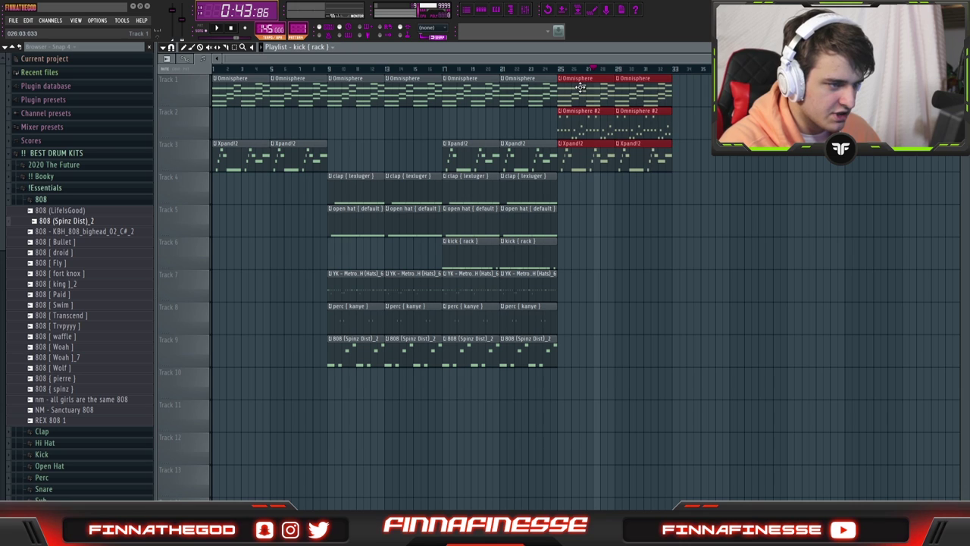
- Extend the Omnisphere, Omnisphere #2 and Xpand!2 clips from bar 25 through bar 48
key("ctrl+alt+z")
key("ctrl+alt+z")
key("ctrl+alt+z")
key("ctrl+alt+z")
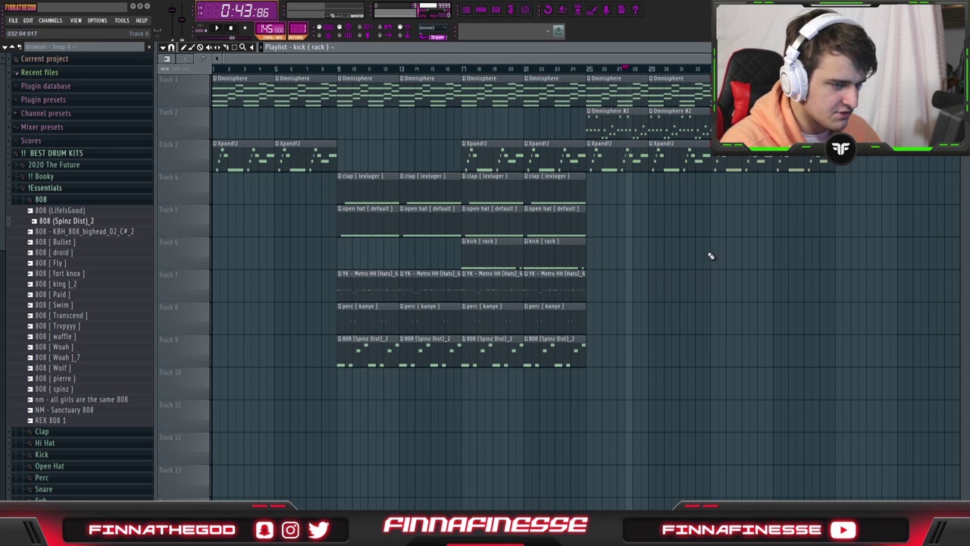
key("ctrl+alt+z")
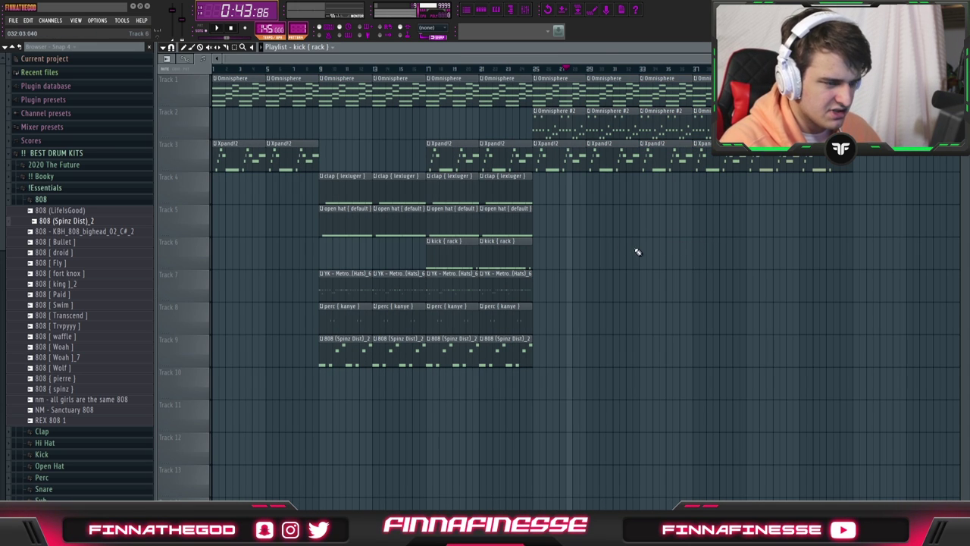
- Repeat the drum and 808 section in bars 33 to 48 and place the producer tag at bar 1 on Track 6
key("ctrl+alt+z")
key("ctrl+alt+z")
key("ctrl+alt+z")
key("ctrl+alt+z")
key("ctrl+alt+z")
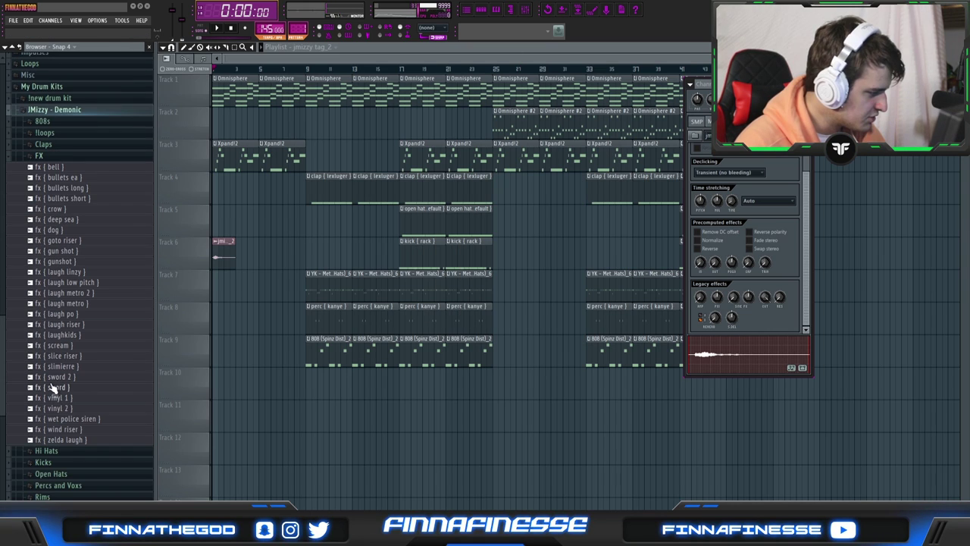
- Audition fx { crow } from the JMizzy - Demonic FX folder and place it at bar 9 on Track 10
scroll(53, 388, "up", 3)
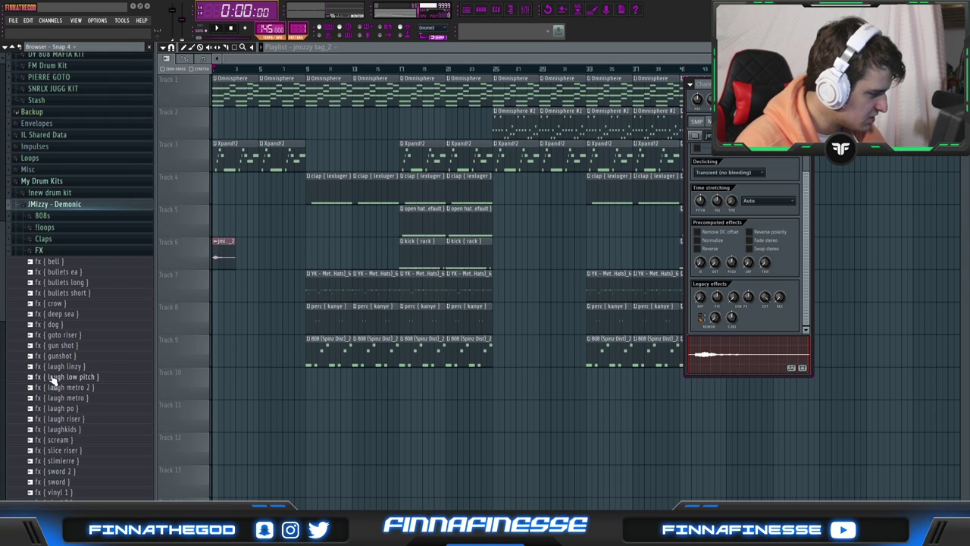
left_click(63, 304)
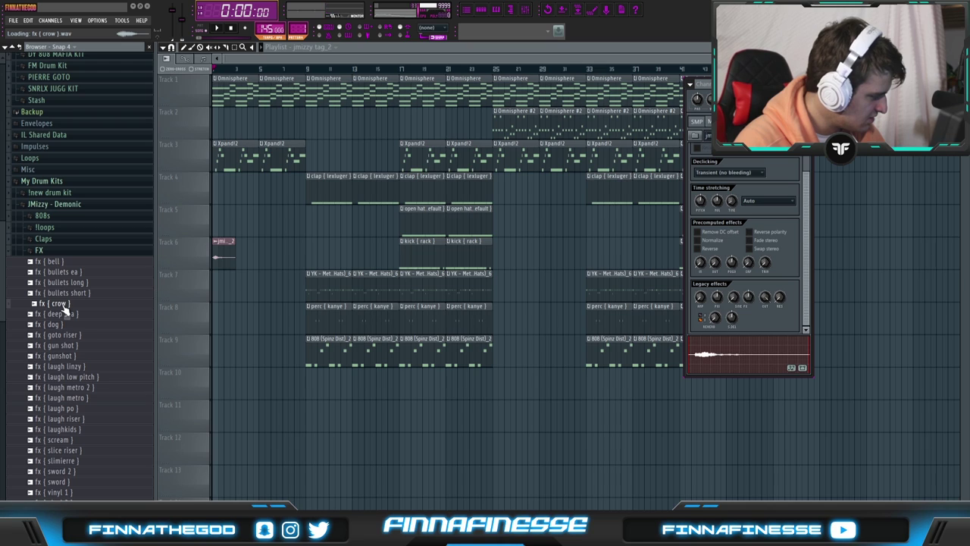
key("space")
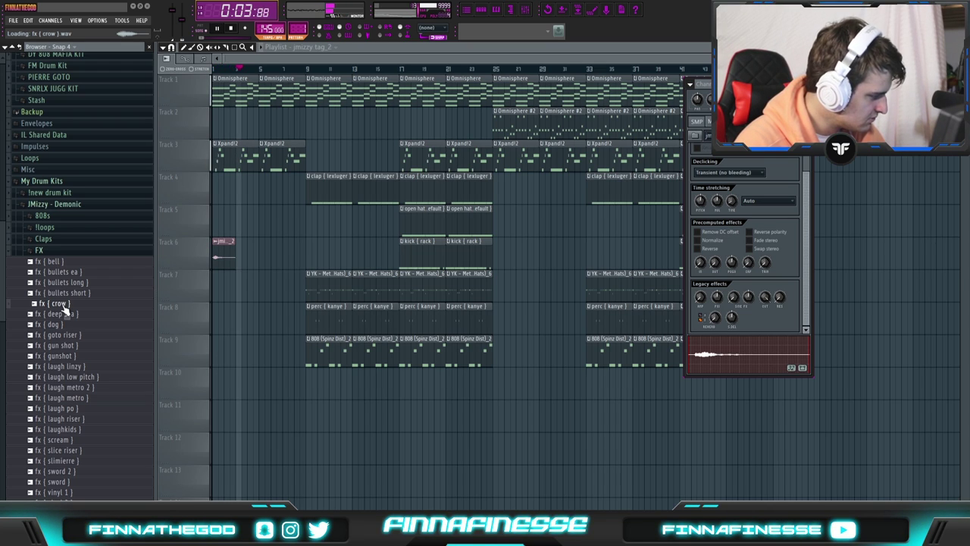
left_click_drag(65, 309, 292, 387)
key("space")
- Route fx { crow } to mixer insert 6 and add Fruity Delay 2 and Fruity Reeverb 2 to it
double_click(292, 386)
key("F9")
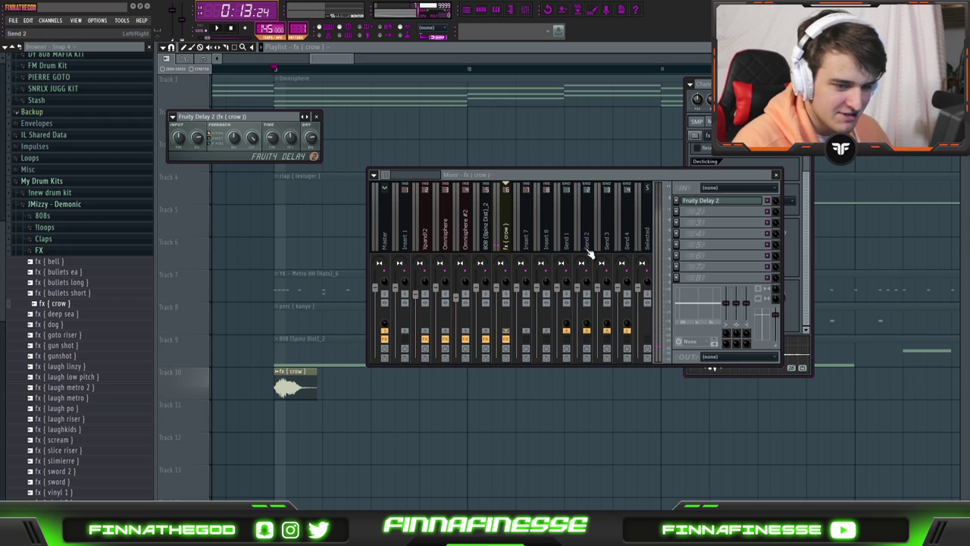
left_click(682, 212)
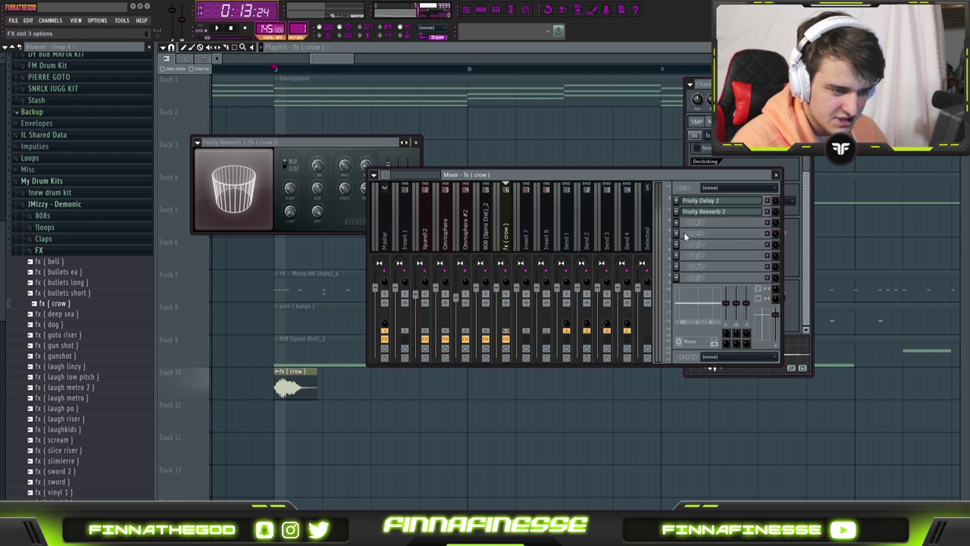
left_click(682, 222)
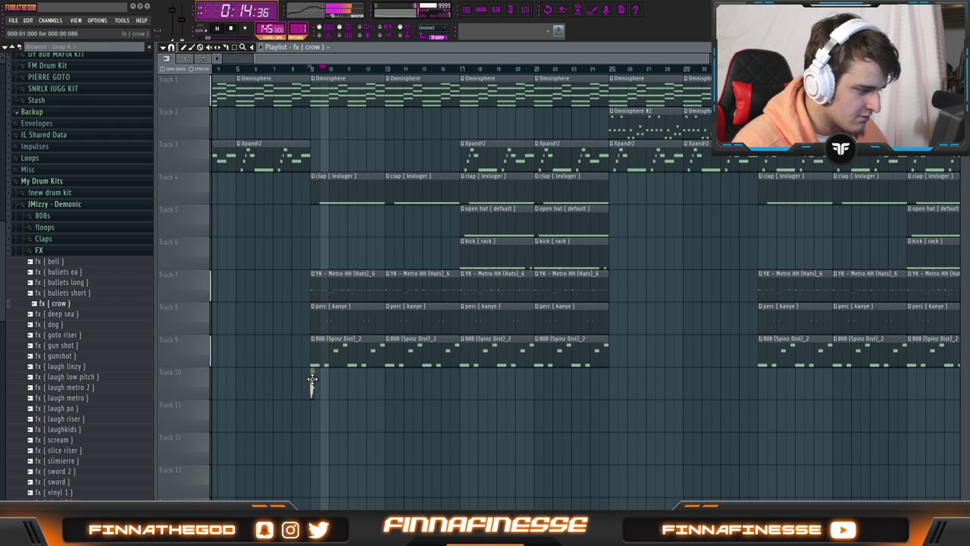
- Check the fx { crow } sample settings and copy the clip to bars 17, 25, 33 and 41 on Track 10
left_click(312, 379)
scroll(312, 382, "up", 2)
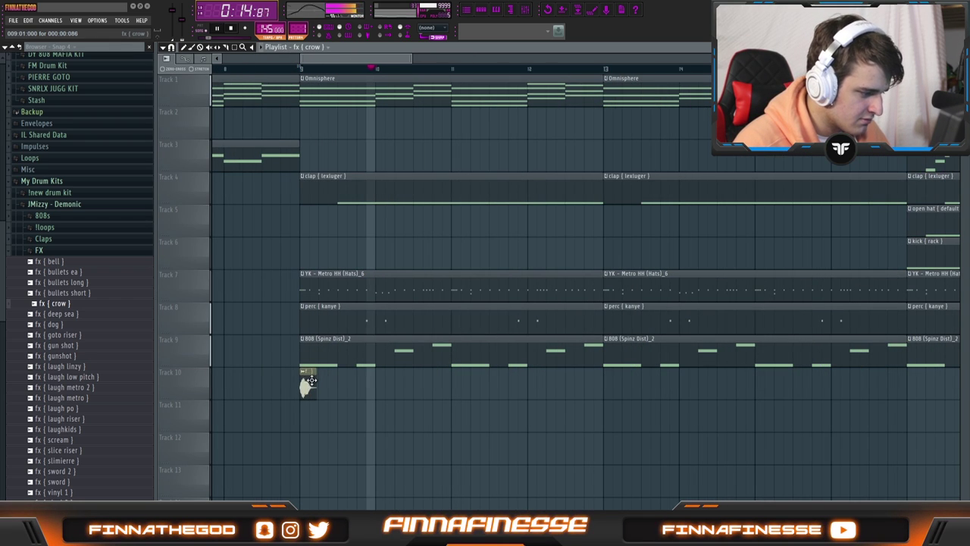
left_click(303, 371)
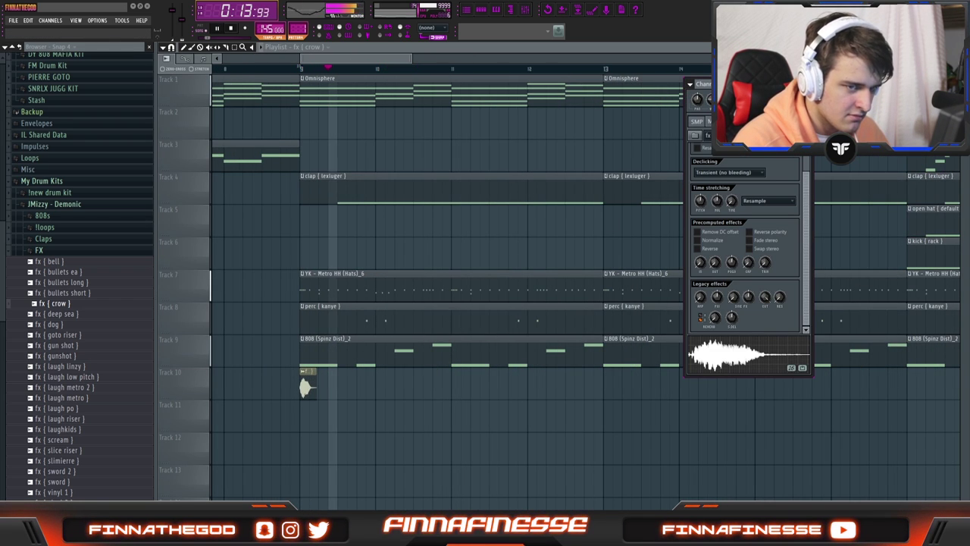
scroll(325, 363, "down", 3)
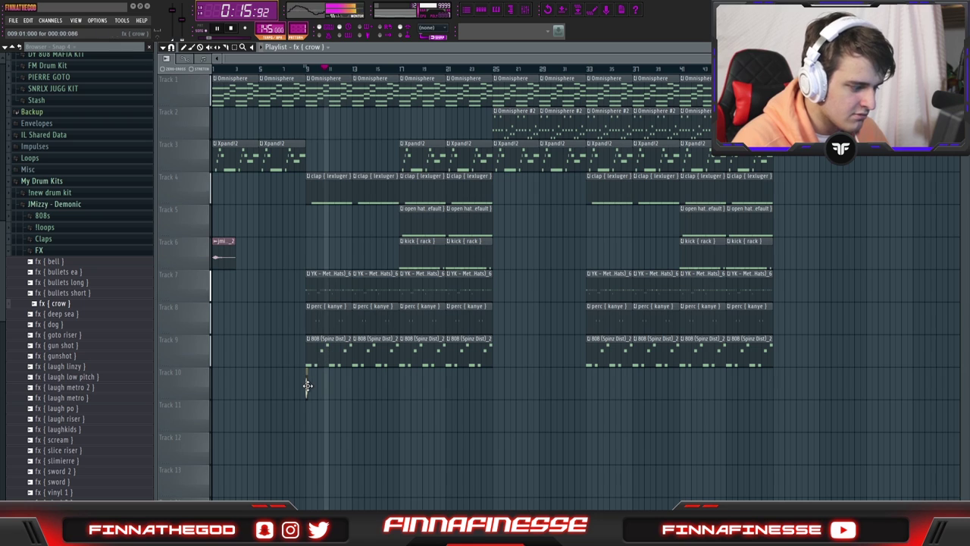
left_click(449, 390)
left_click_drag(449, 389, 399, 390)
scroll(400, 389, "up", 2)
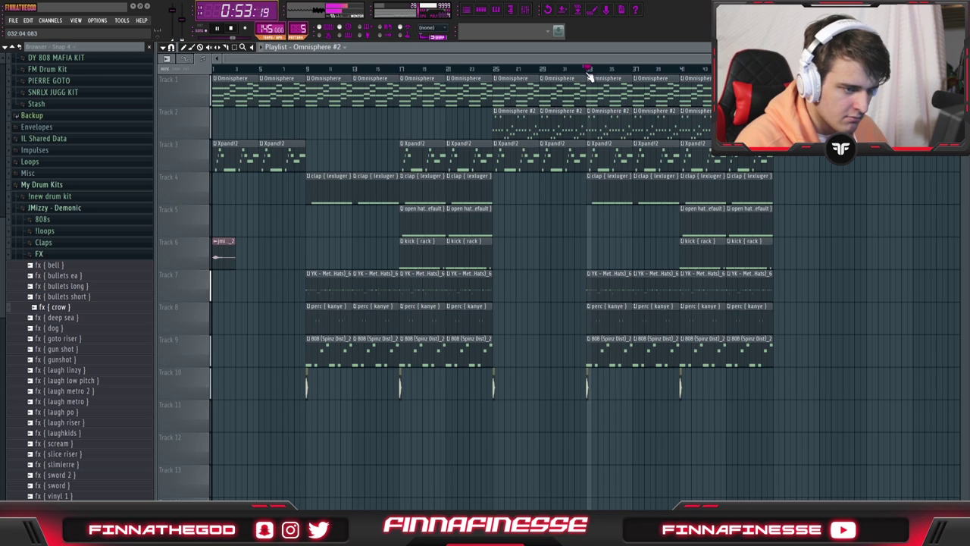
- Review the Omnisphere #2 notes and switch its patch to Gated Noto Reduction 2 from the Keyscape Creative electric pianos
double_click(604, 137)
scroll(459, 182, "down", 2)
scroll(459, 182, "up", 2)
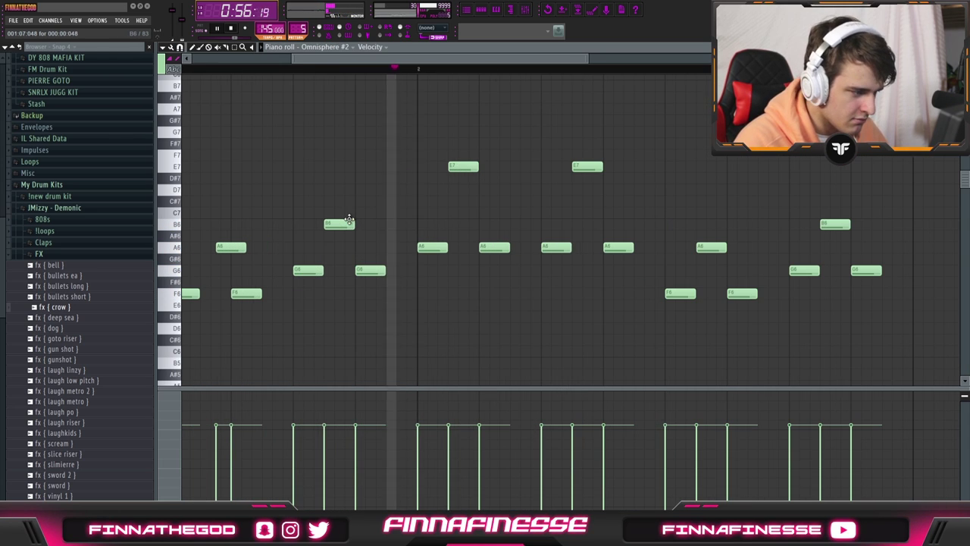
key("space")
scroll(445, 269, "down", 2)
key("F7")
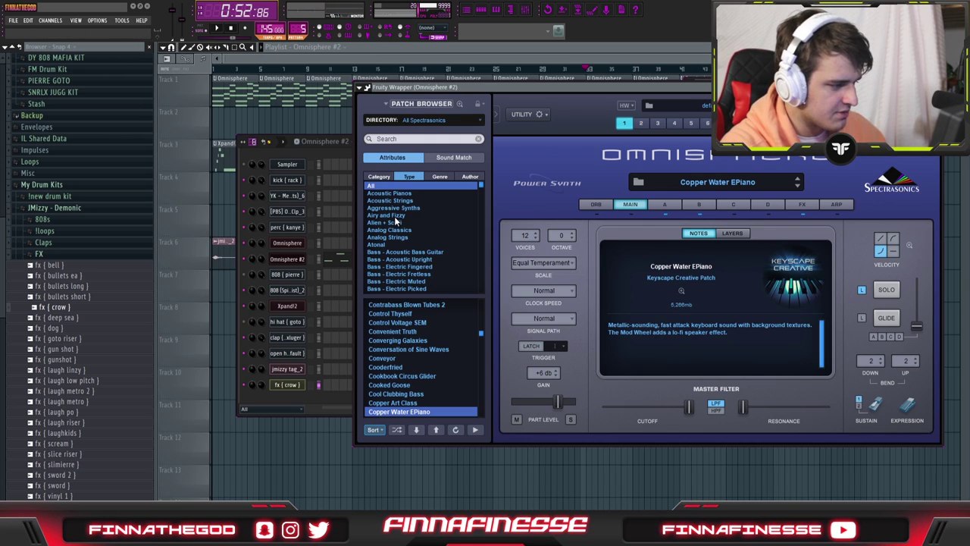
scroll(394, 216, "down", 2)
left_click(401, 234)
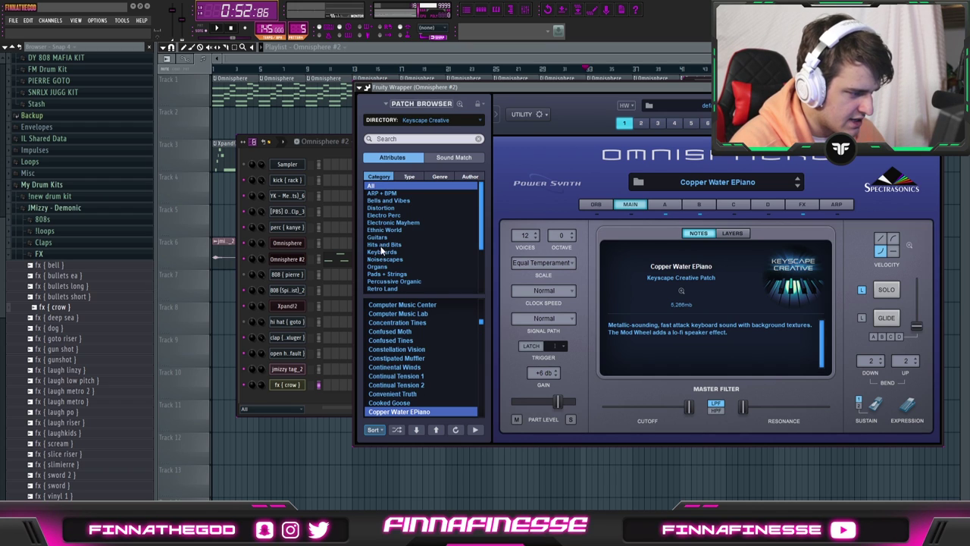
left_click(409, 176)
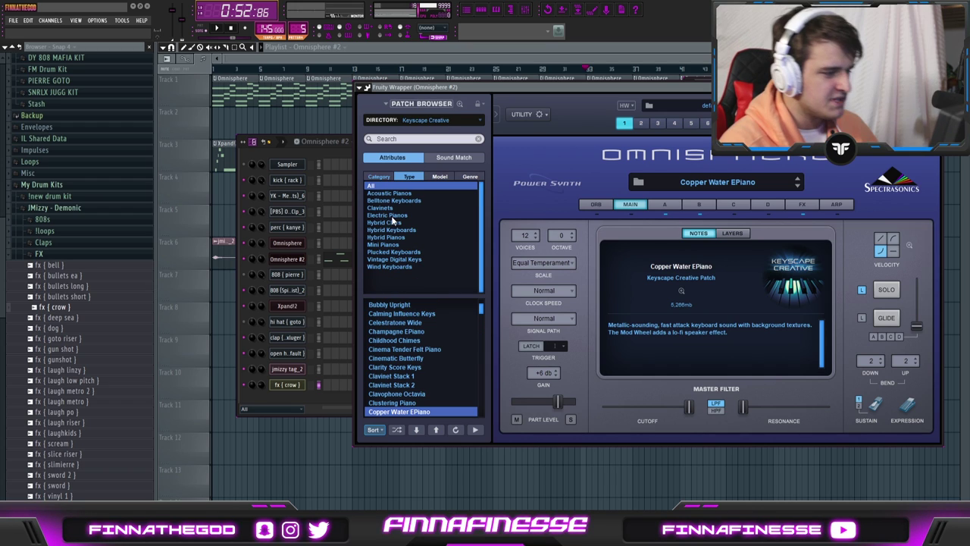
left_click(389, 214)
left_click(412, 376)
- Play the arrangement from bar 33 with the new Omnisphere #2 patch and check its mixer track and instrument settings
key("space")
left_click(332, 140)
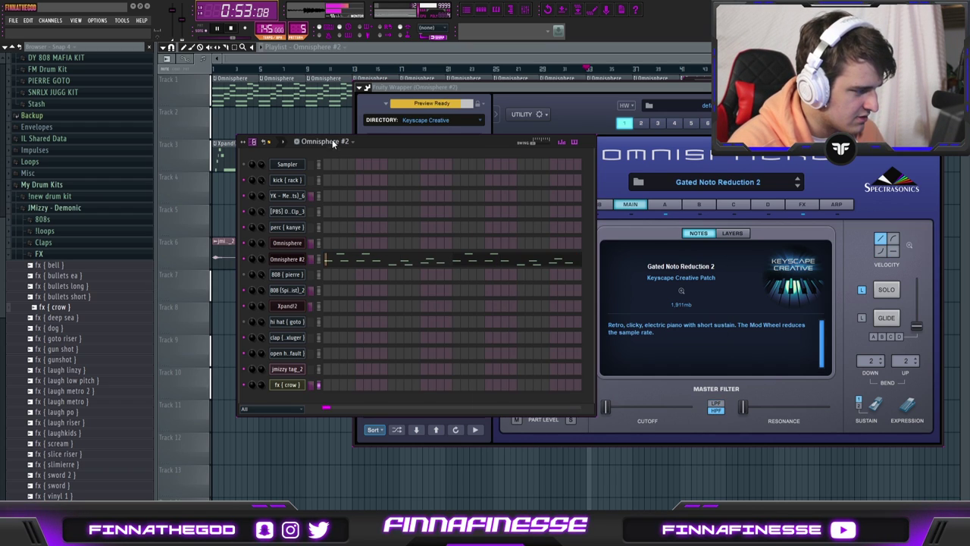
key("F12")
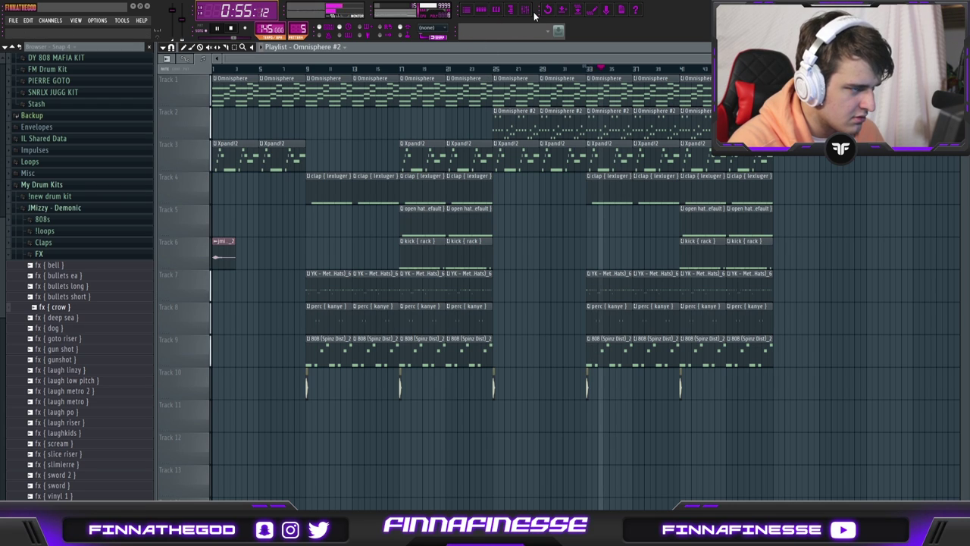
left_click(526, 10)
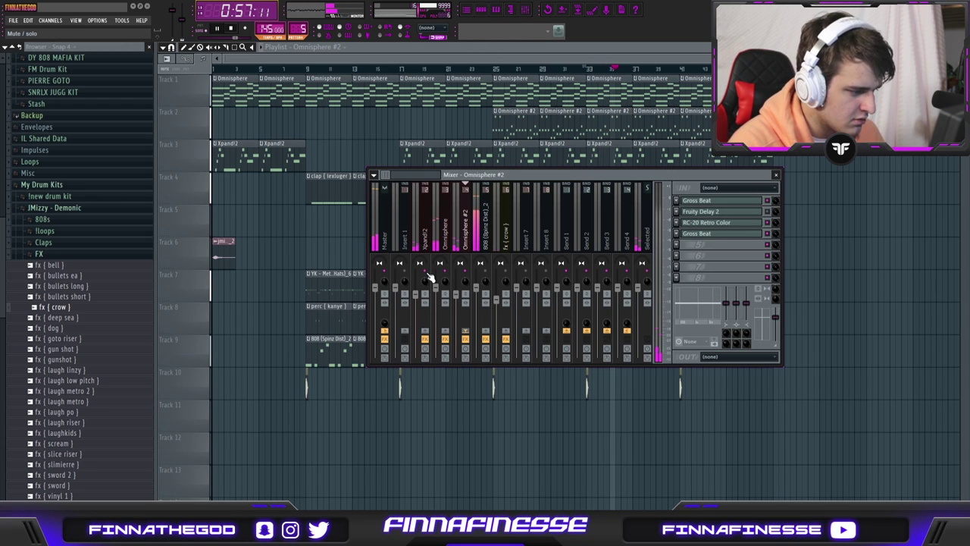
key("F6")
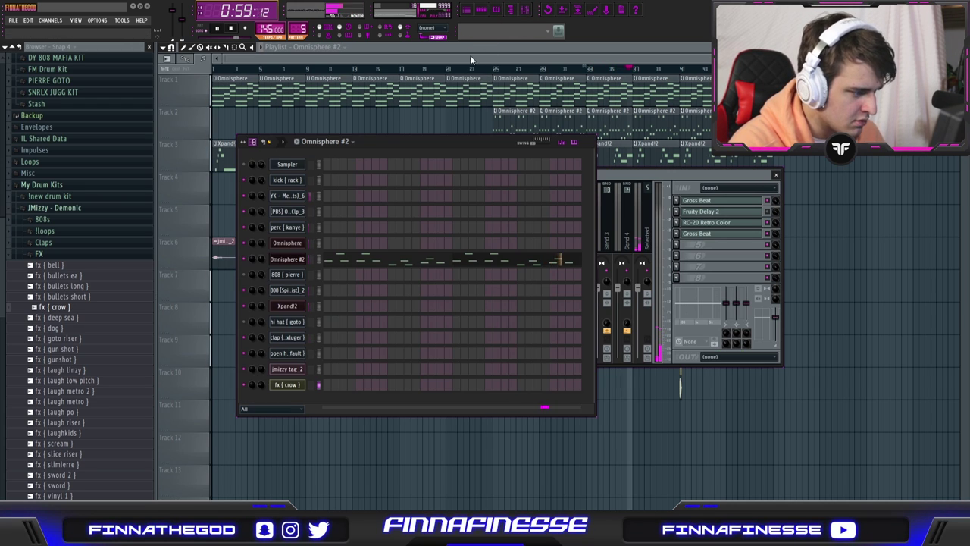
left_click(288, 261)
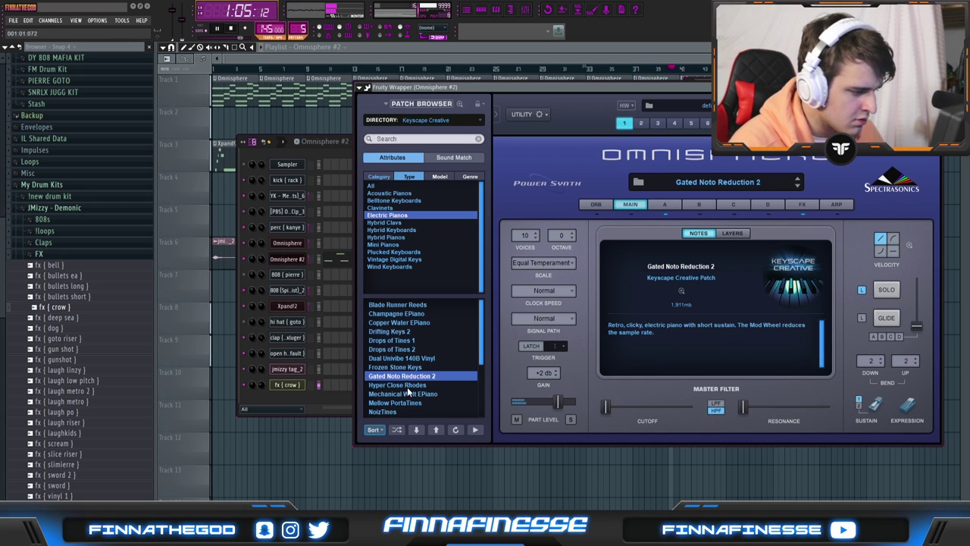
left_click(321, 132)
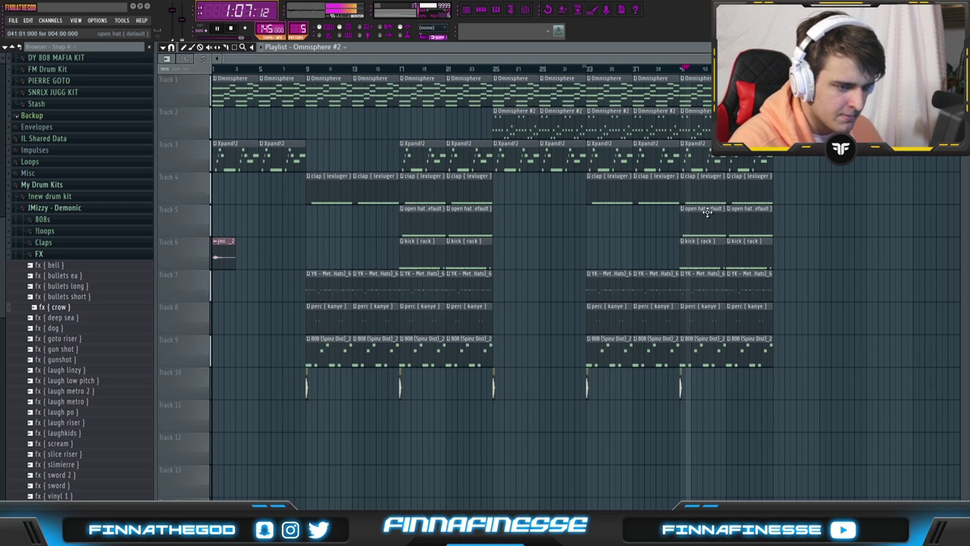
- Move the last C5 note of the kick { rack } pattern one step earlier and return to the playlist
double_click(701, 260)
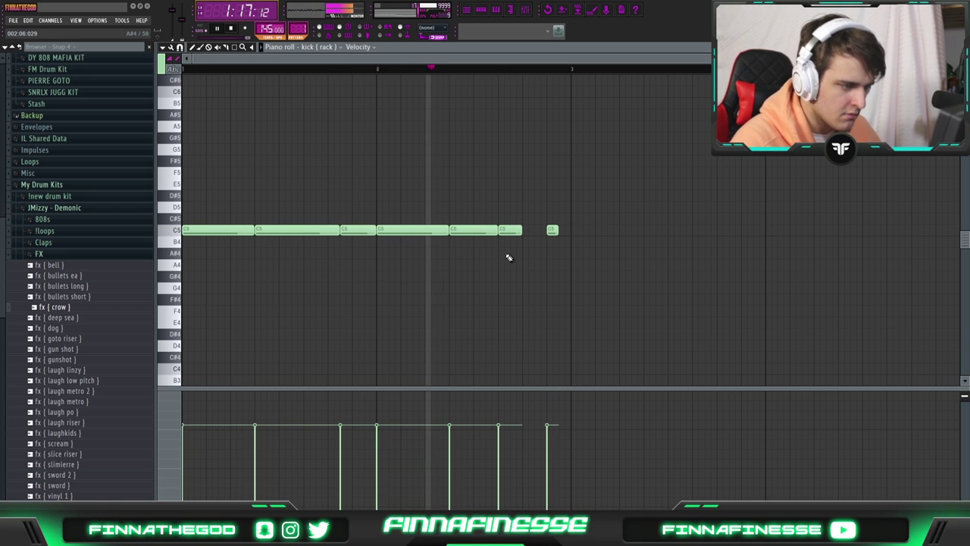
left_click_drag(553, 229, 539, 229)
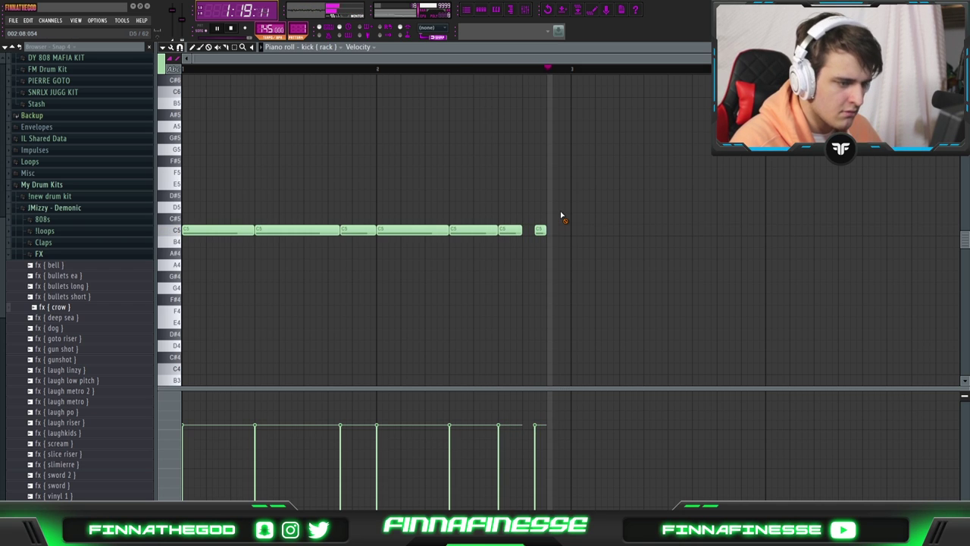
left_click(466, 9)
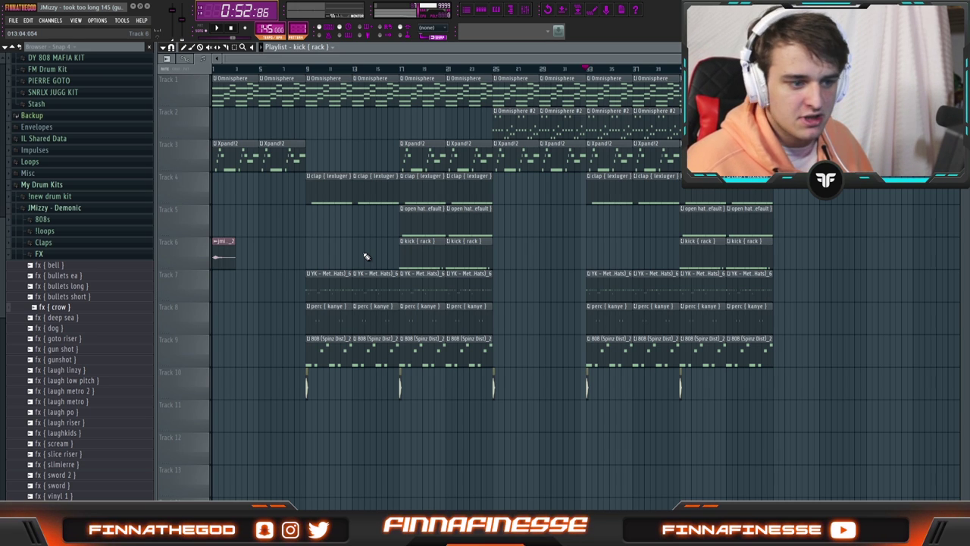
scroll(250, 250, "up", 2)
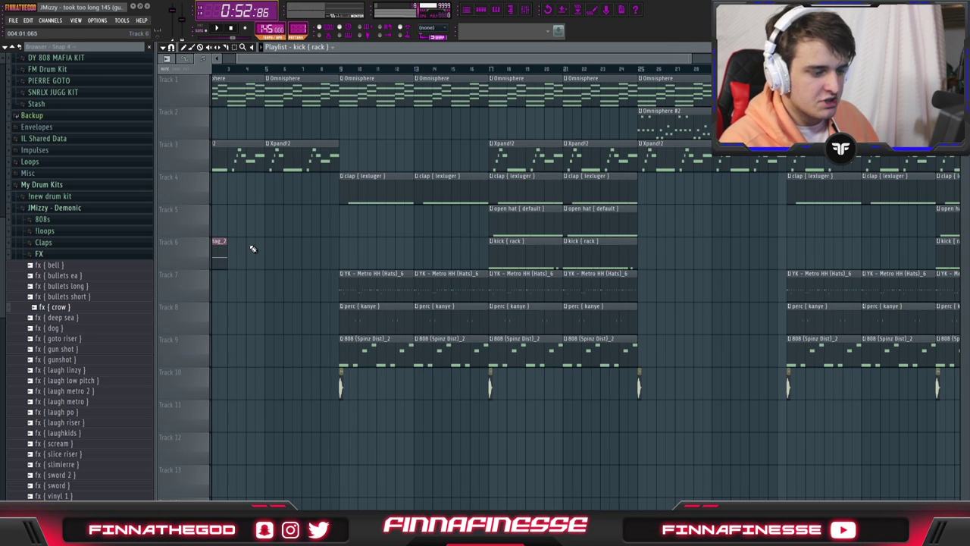